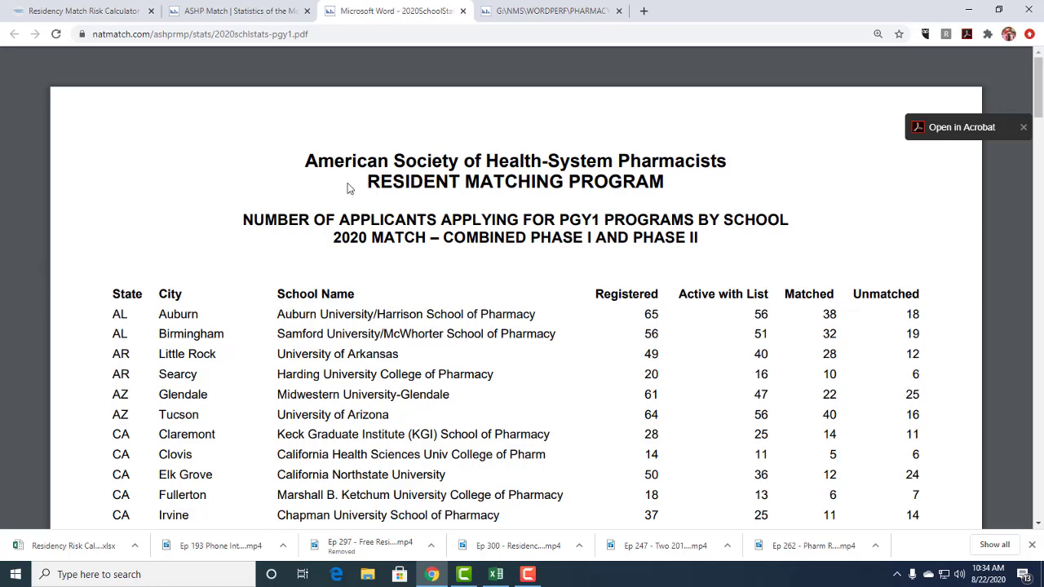
# Step: Examine the Match Trends chart and the historical statistics tables down to Schools on the ASHP Match Statistics page
pyautogui.click(249, 12)
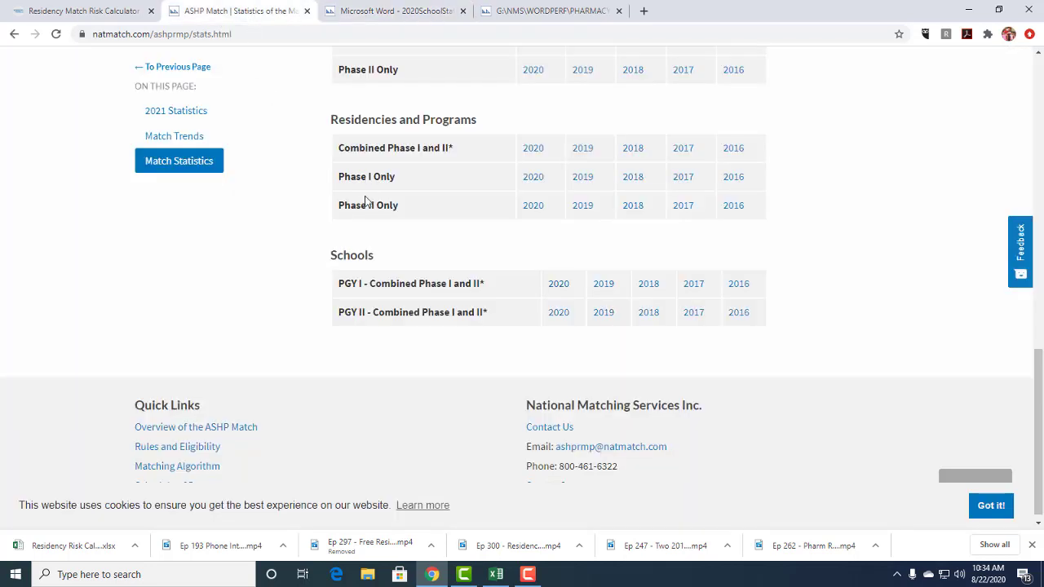
pyautogui.scroll(6, 417, 179)
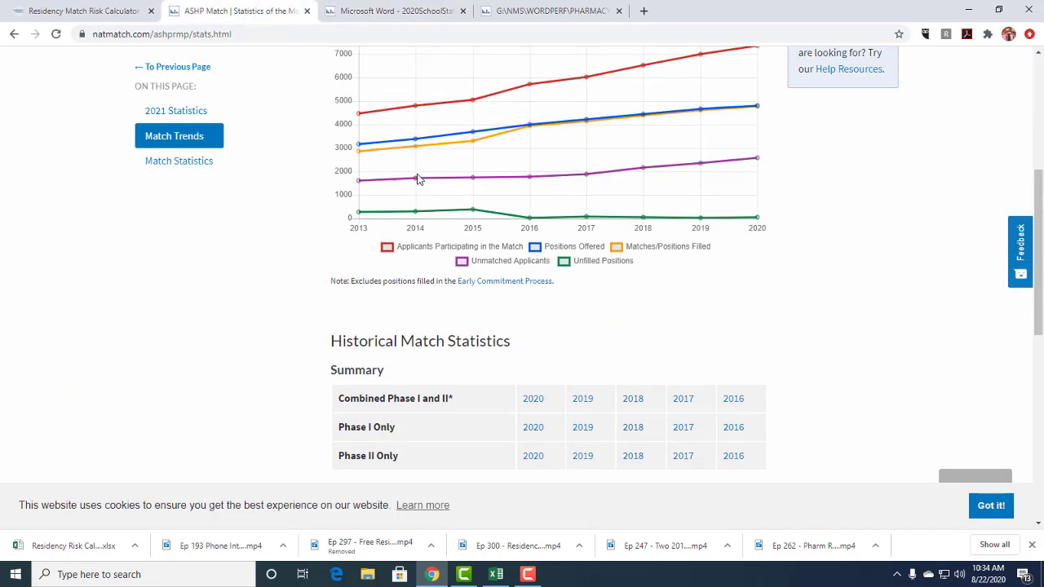
pyautogui.scroll(4, 417, 179)
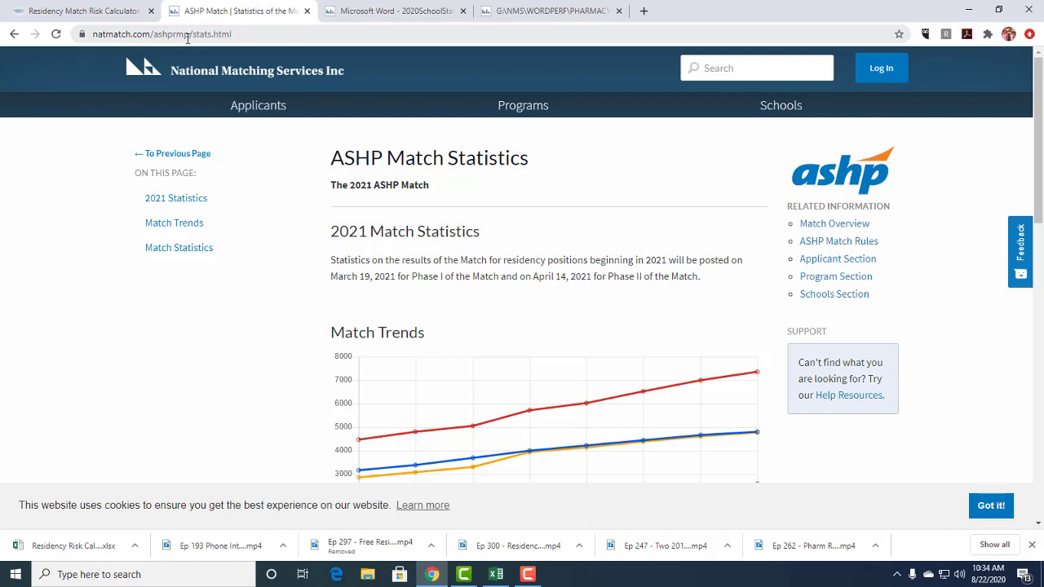
pyautogui.moveTo(258, 105)
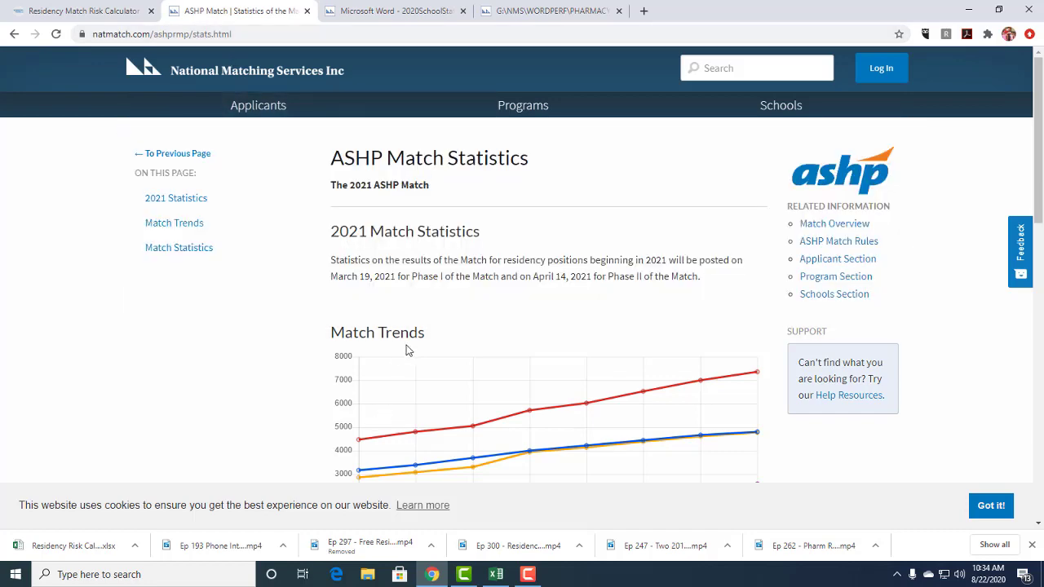
pyautogui.scroll(-3, 408, 350)
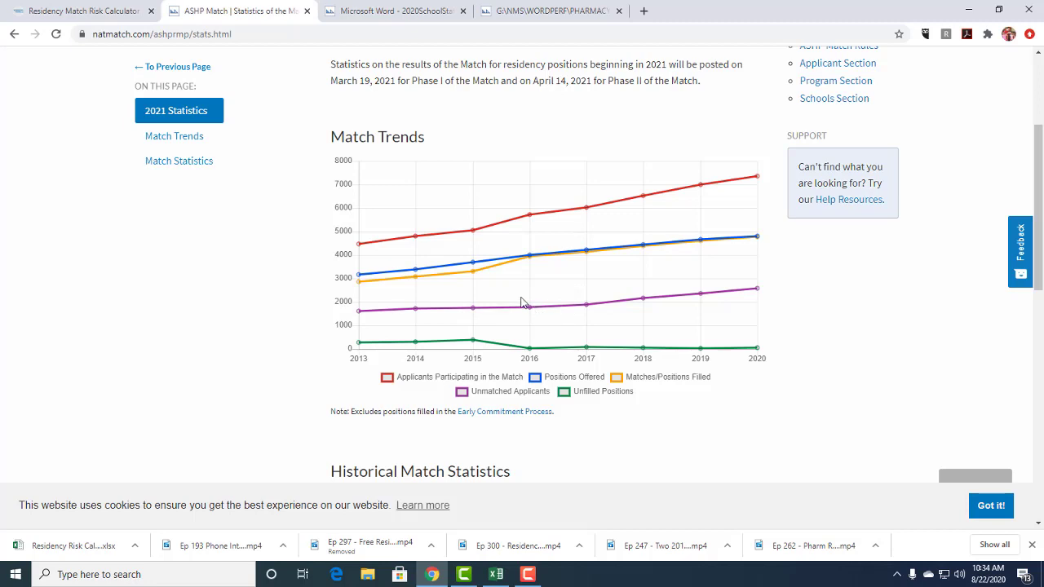
pyautogui.scroll(-1, 523, 302)
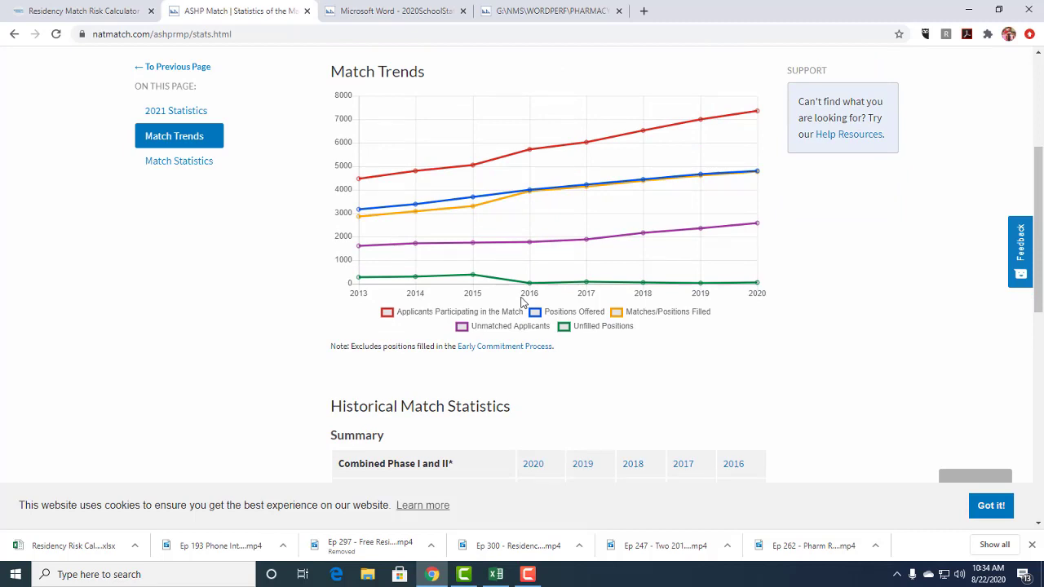
pyautogui.scroll(-6, 522, 302)
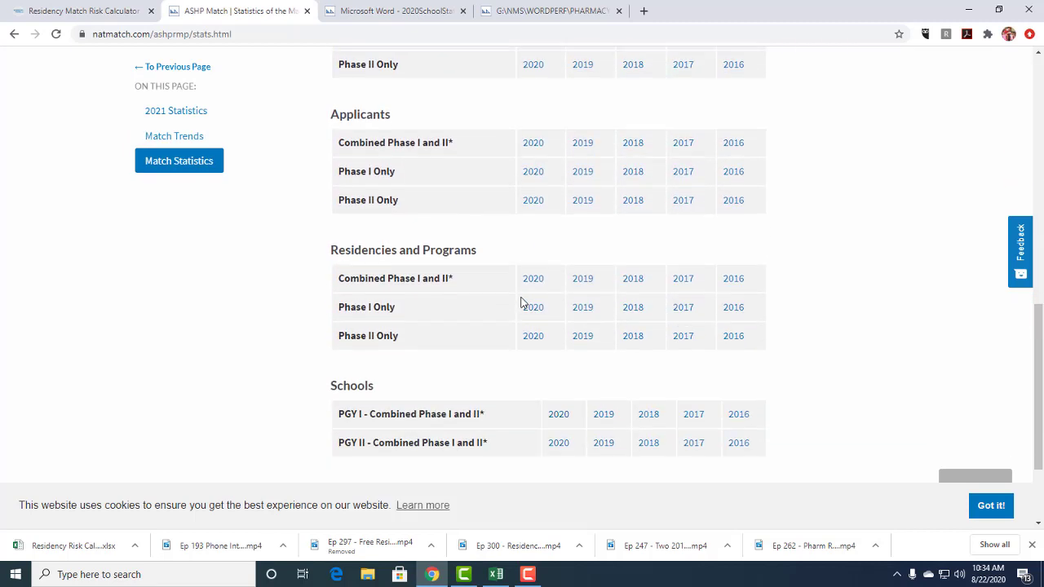
pyautogui.scroll(-1, 522, 302)
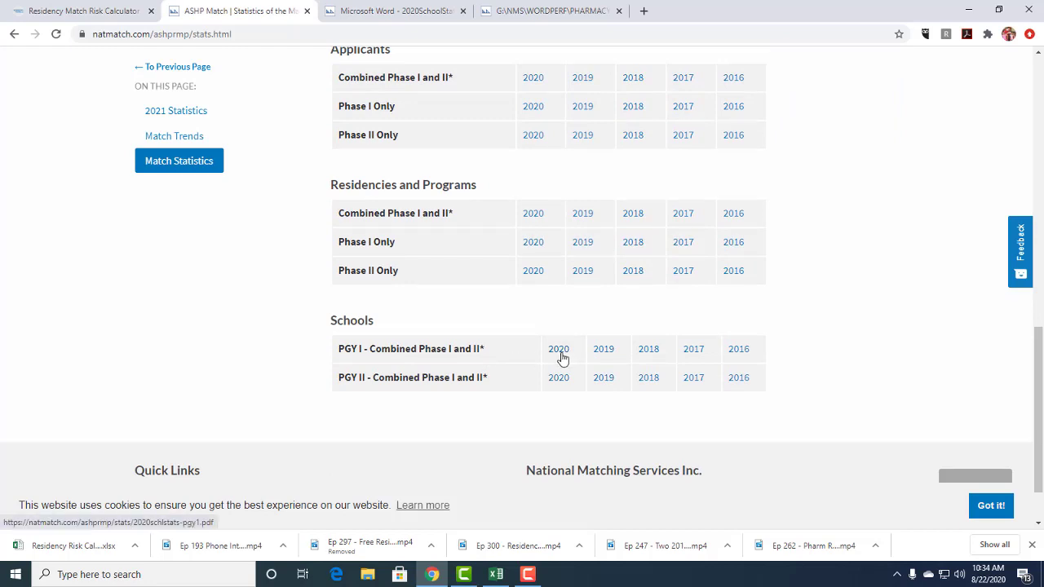
# Step: Compare the 2020 PGY1 applicants-by-school PDF with the Residency Risk Calculator workbook in Excel
pyautogui.click(416, 13)
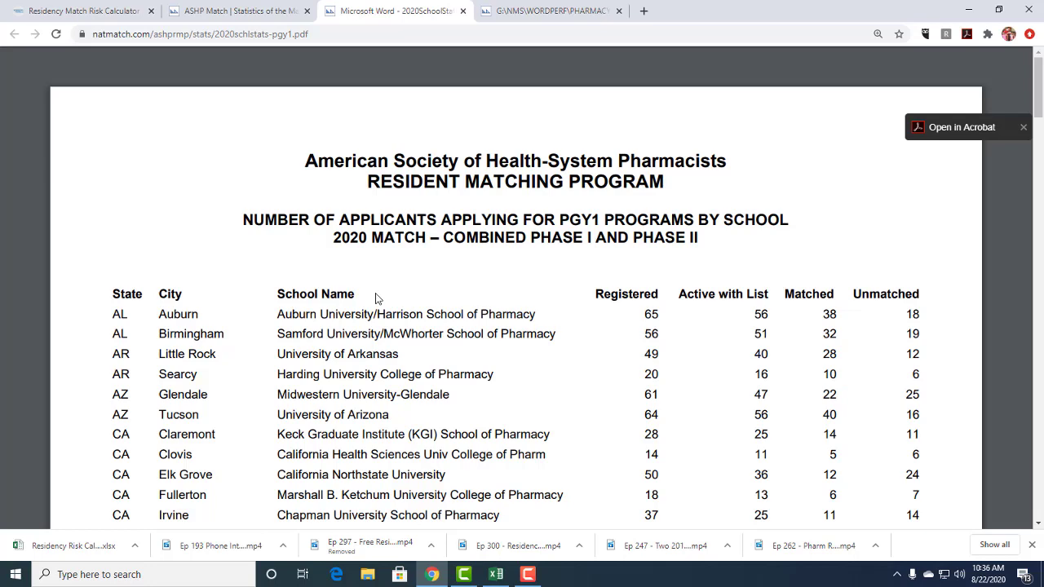
pyautogui.click(496, 575)
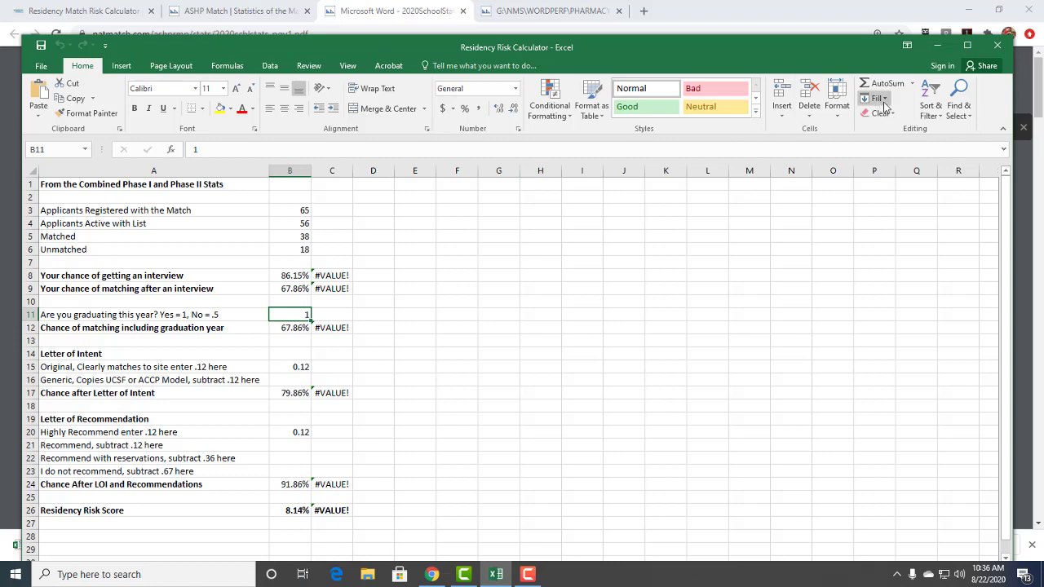
pyautogui.click(938, 46)
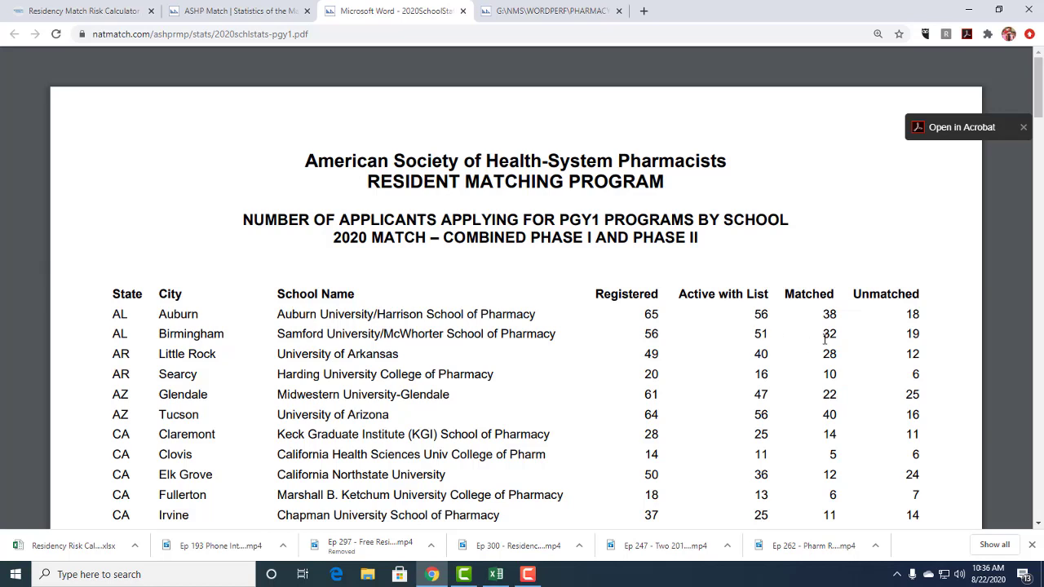
# Step: In the Excel calculator, enter Samford University's 2020 match figures in C3:C6: 56 registered, 51 active, 32 matched and 19 unmatched
pyautogui.click(504, 575)
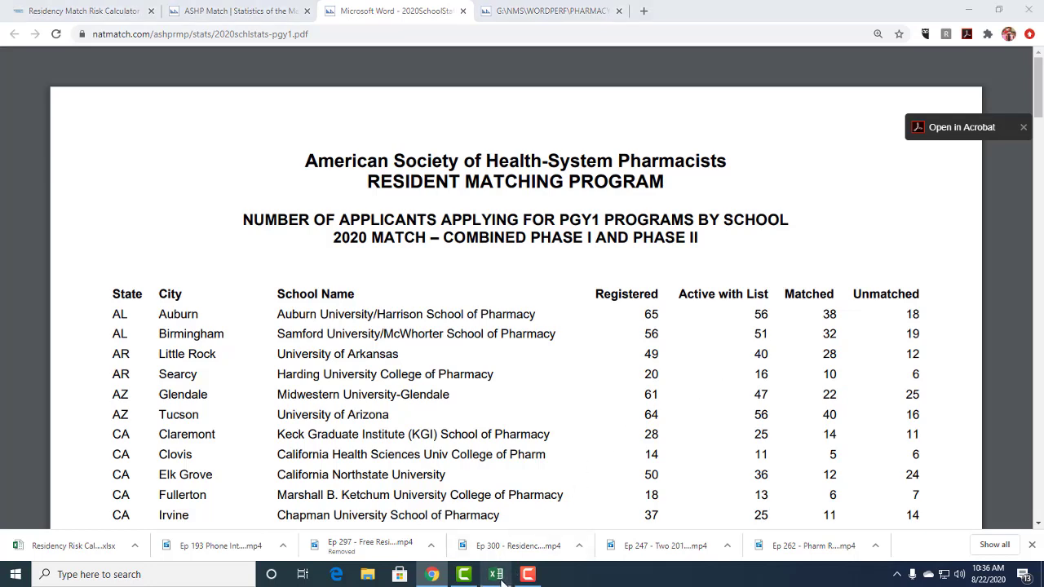
pyautogui.click(331, 205)
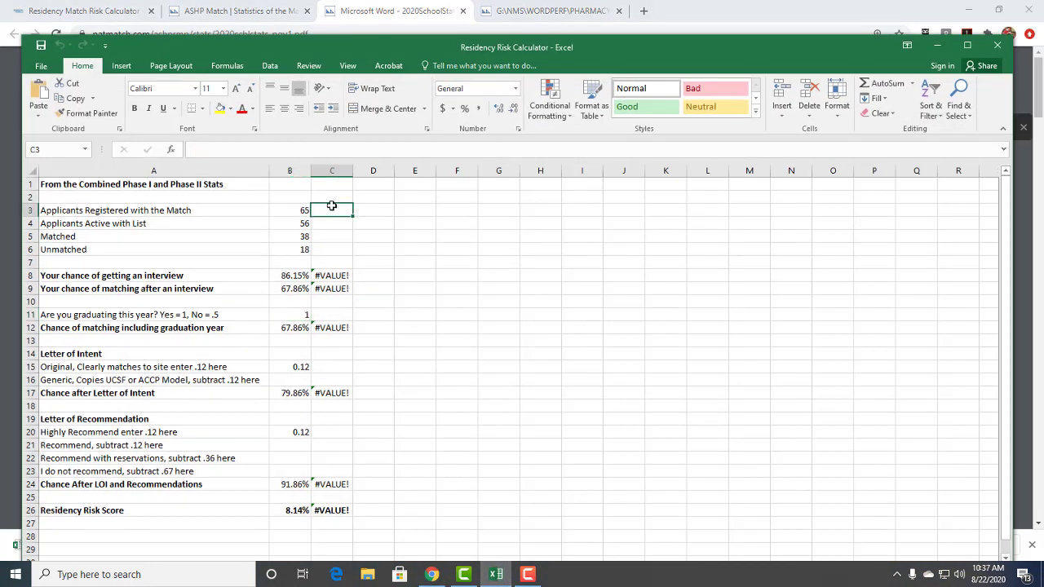
pyautogui.write('56')
pyautogui.press('Return')
pyautogui.write('5')
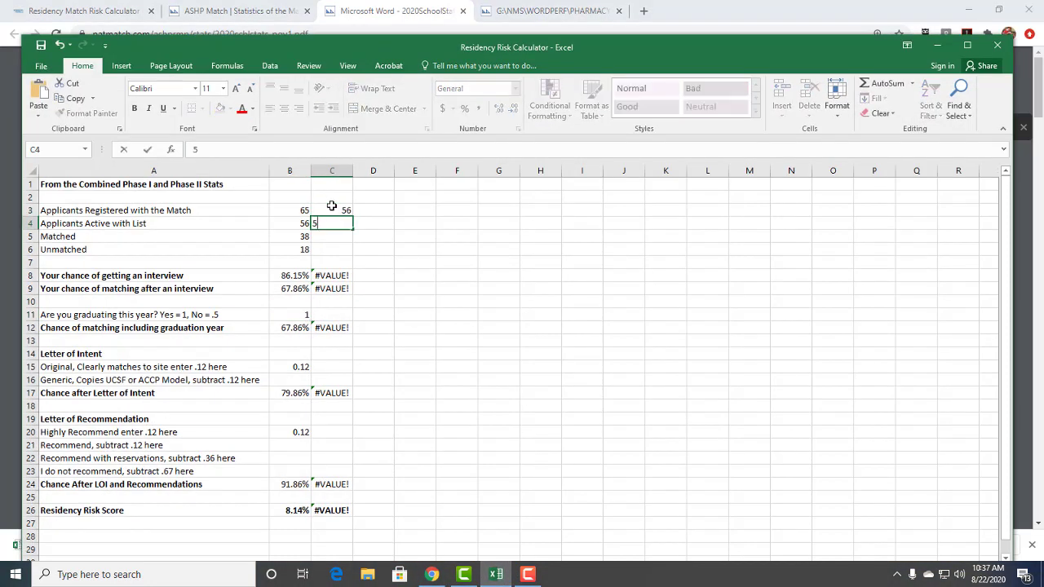
pyautogui.write('1')
pyautogui.press('Return')
pyautogui.write('32')
pyautogui.press('Return')
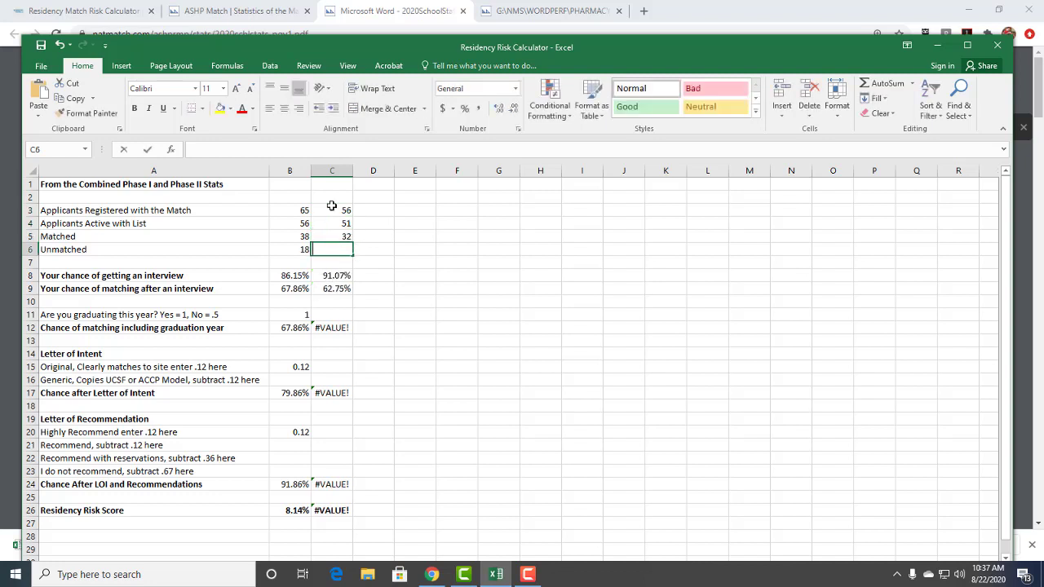
pyautogui.write('19')
pyautogui.press('Return')
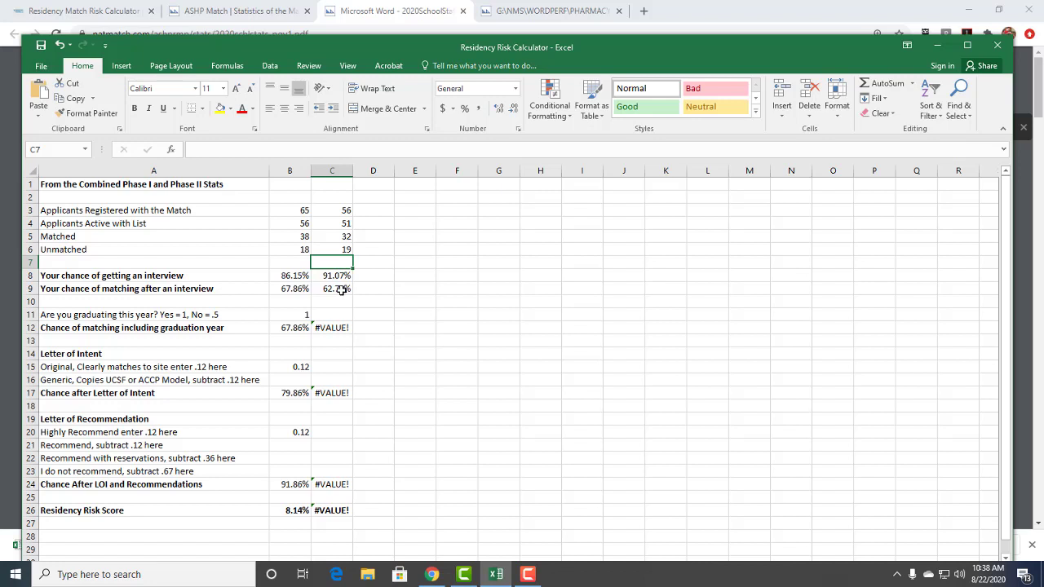
# Step: Insert a blank row at row 10, below the chance of matching after an interview
pyautogui.click(31, 301)
pyautogui.rightClick(32, 302)
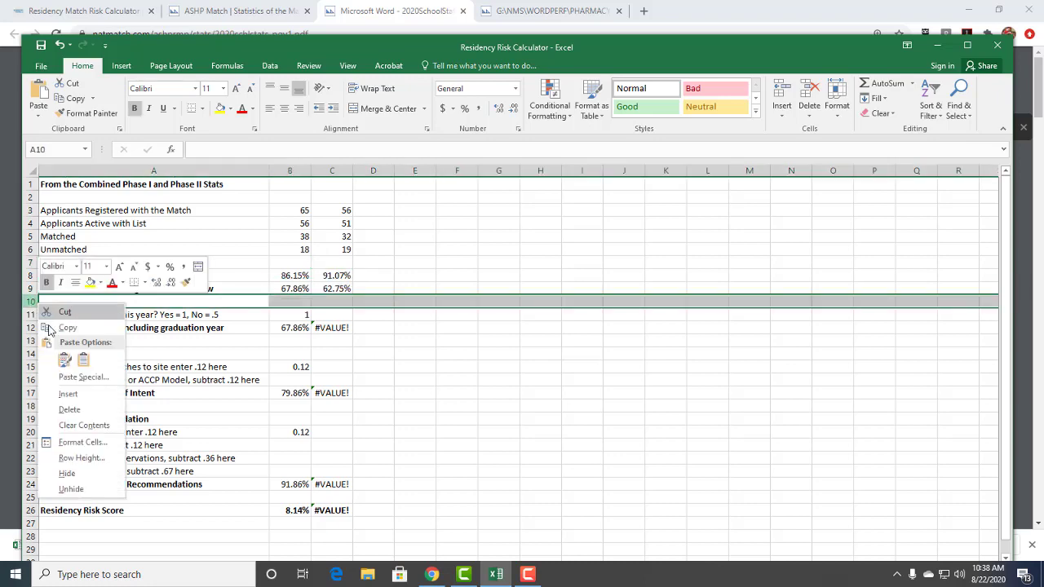
pyautogui.click(68, 394)
# Step: Calculate matched applicants as a share of registered applicants in B10 with =sum(b5/b3)
pyautogui.click(290, 301)
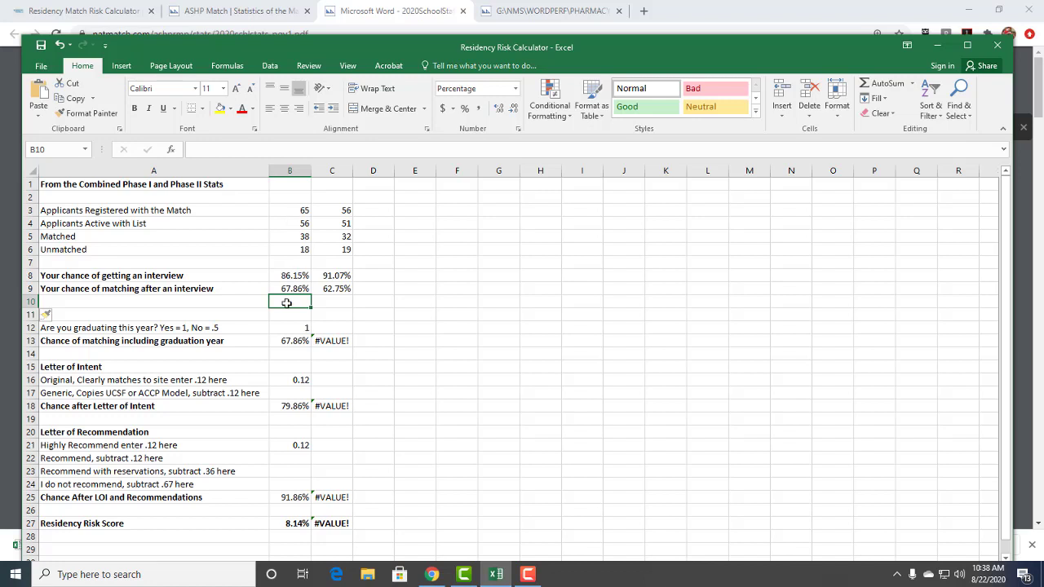
pyautogui.write('=s')
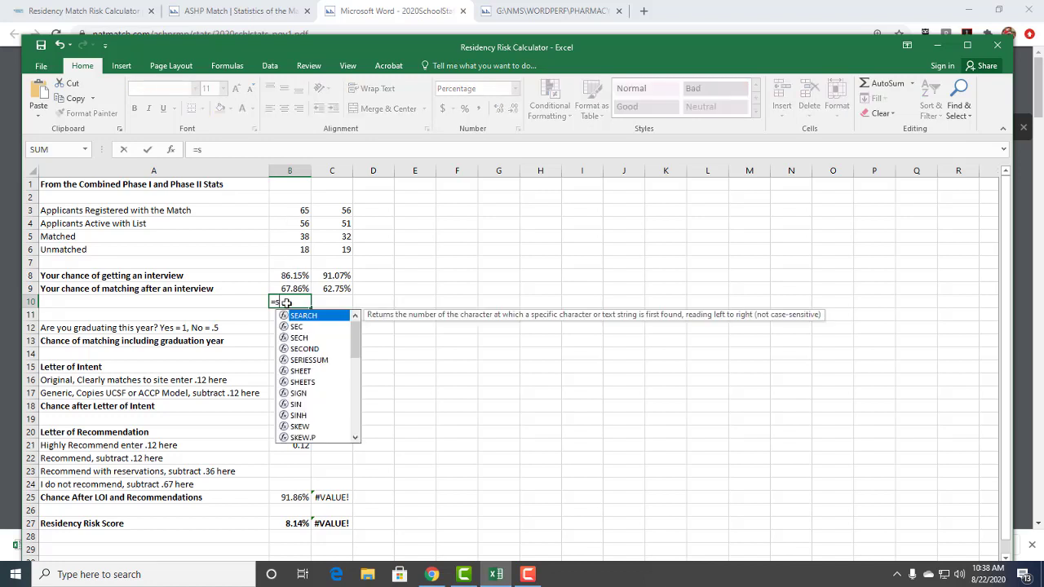
pyautogui.write('um(')
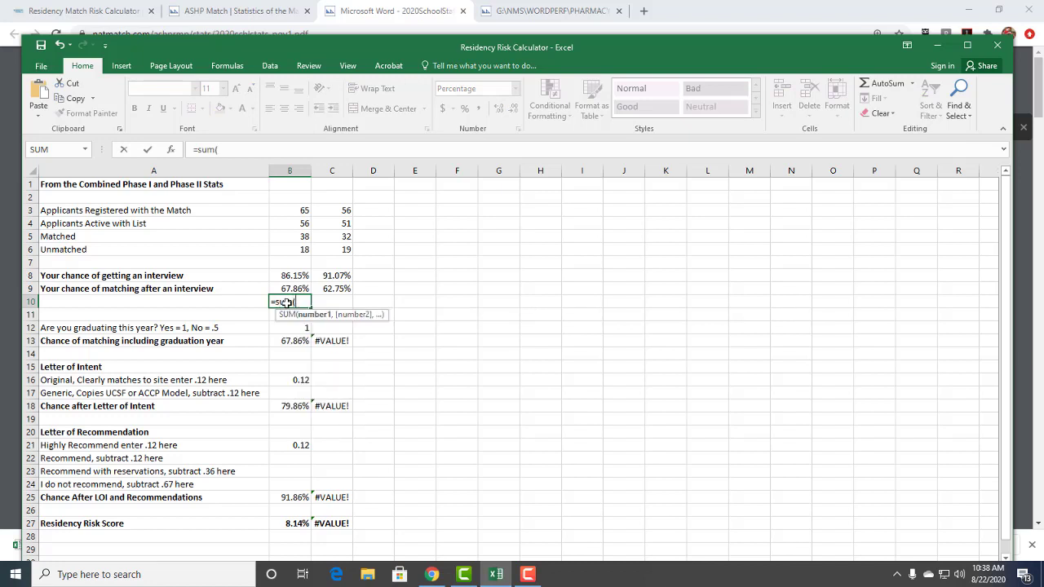
pyautogui.write('b')
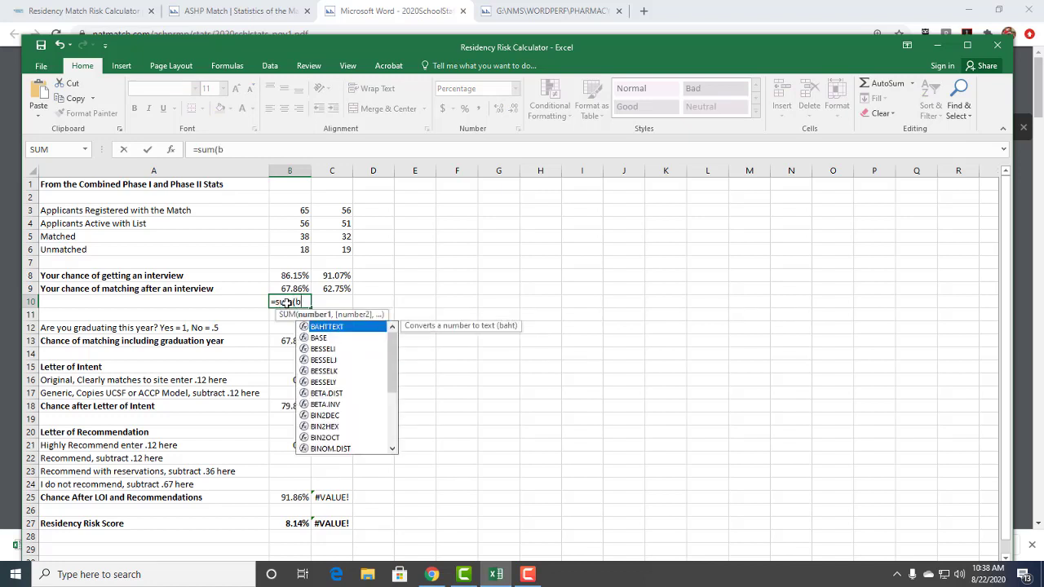
pyautogui.write('5/')
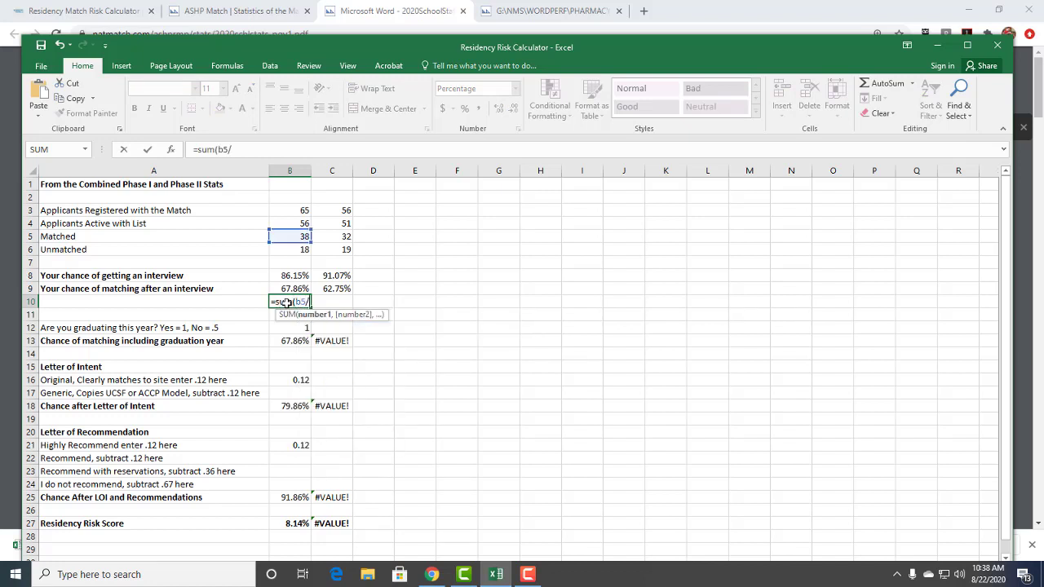
pyautogui.write('b3)')
pyautogui.press('Return')
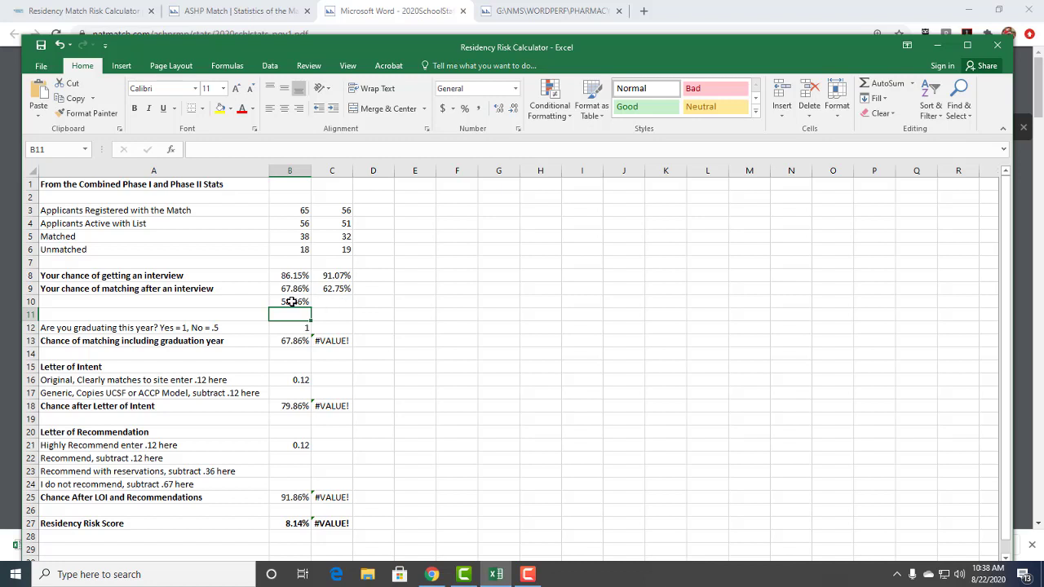
# Step: Fill the matched-to-registered formula from B10 right into C10
pyautogui.moveTo(294, 302); pyautogui.dragTo(333, 302)
pyautogui.click(874, 98)
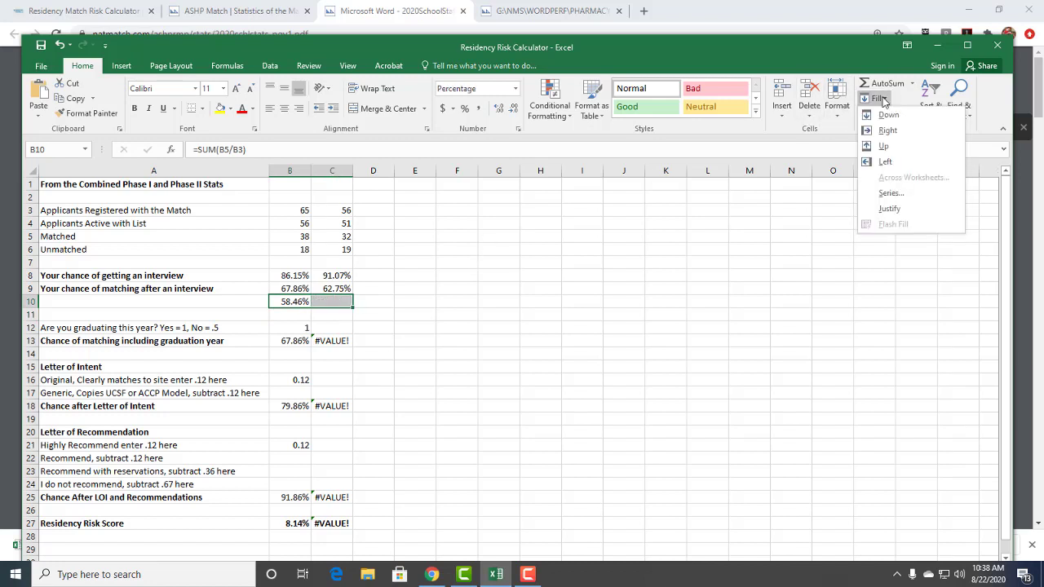
pyautogui.click(886, 128)
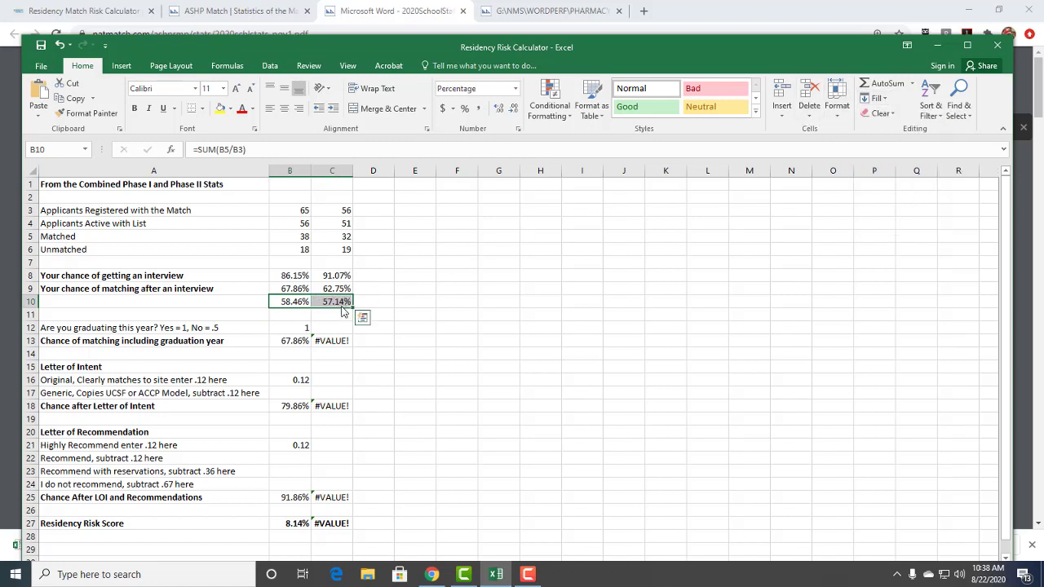
pyautogui.click(362, 294)
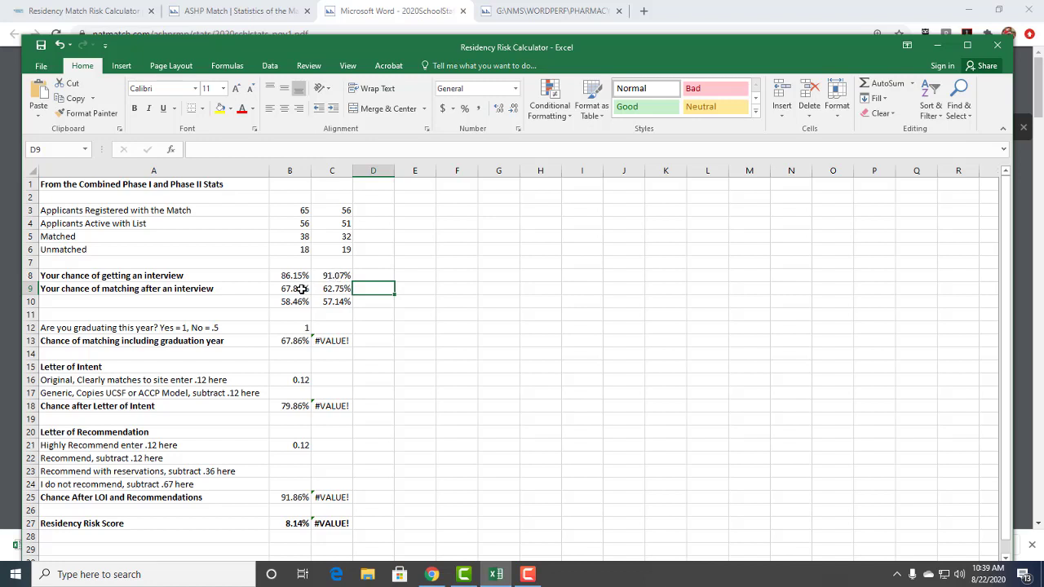
# Step: Apply strikethrough font formatting to the matched-to-registered percentages in B10:C10
pyautogui.moveTo(288, 289); pyautogui.dragTo(322, 289)
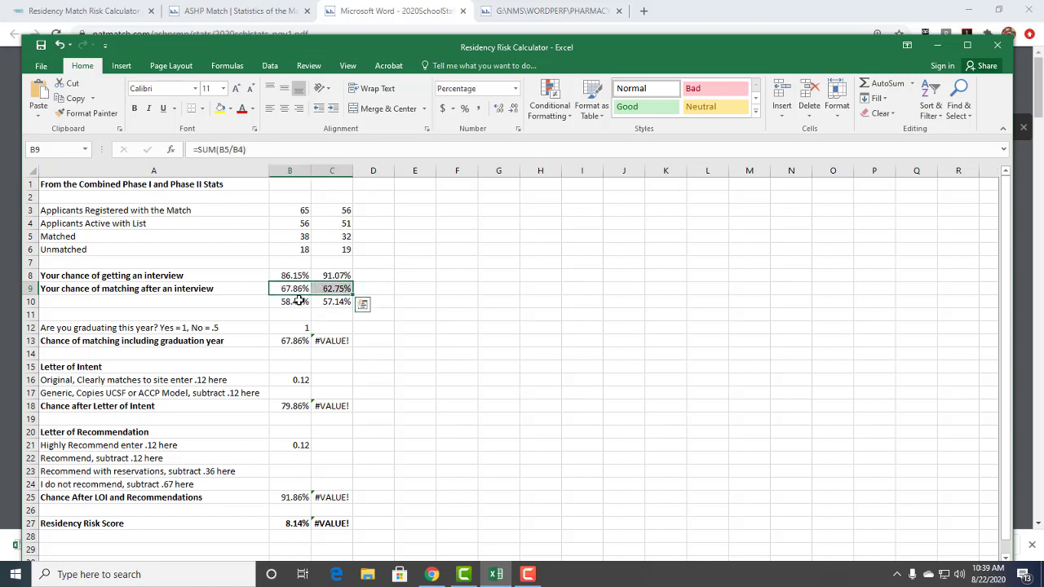
pyautogui.click(294, 302)
pyautogui.keyDown('shift'); pyautogui.click(331, 303); pyautogui.keyUp('shift')
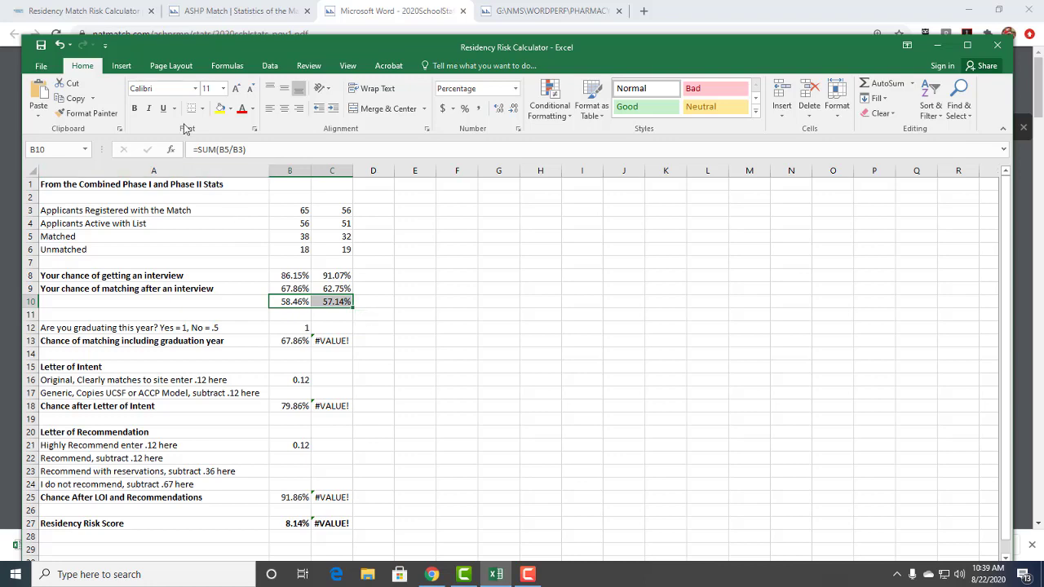
pyautogui.hotkey('ctrl', '1')
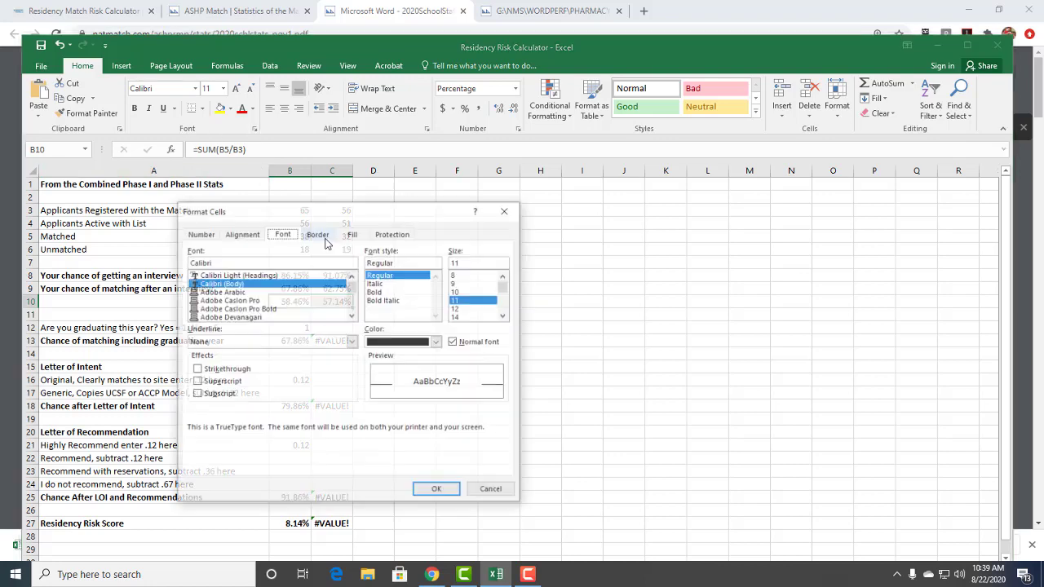
pyautogui.click(196, 372)
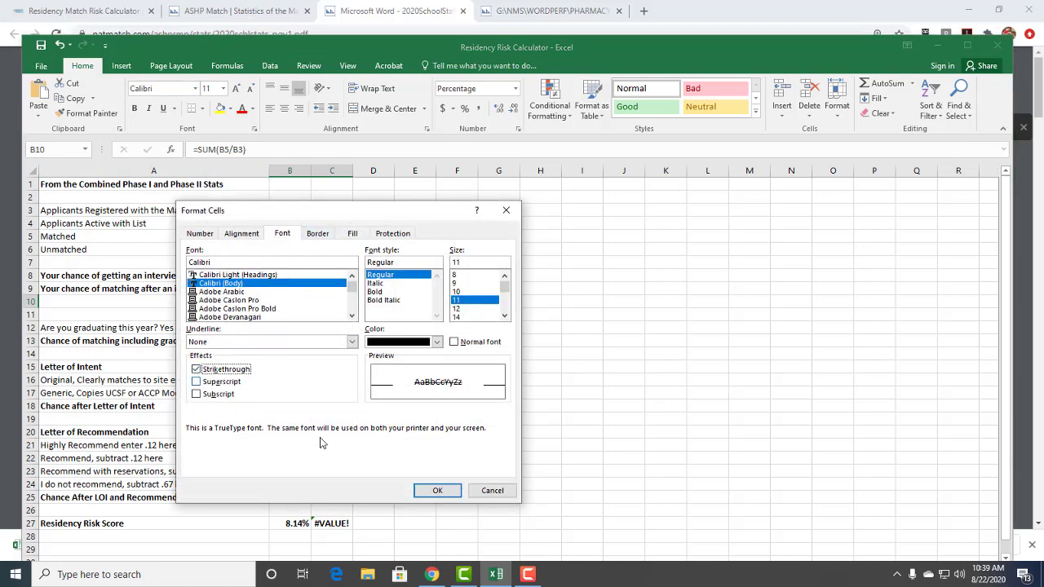
pyautogui.click(437, 490)
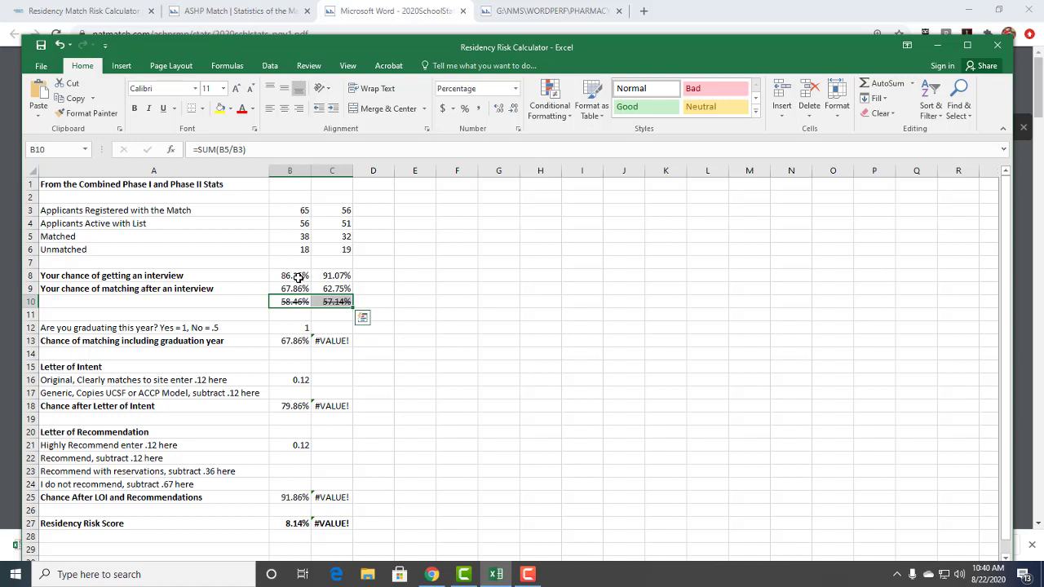
# Step: Enter .5 in C12 as the second applicant's graduation-year factor
pyautogui.click(328, 327)
pyautogui.write('.5')
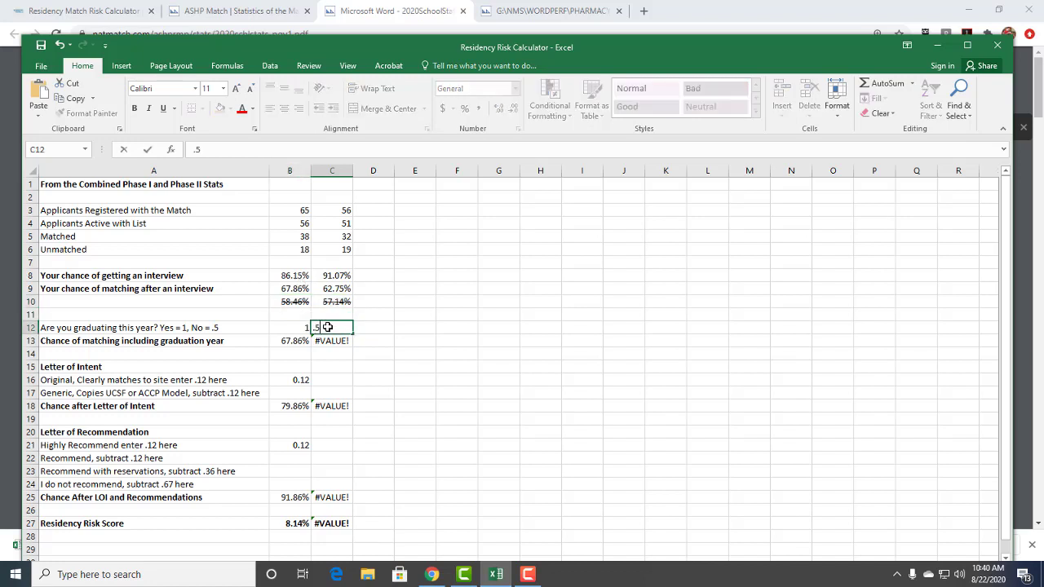
pyautogui.press('Return')
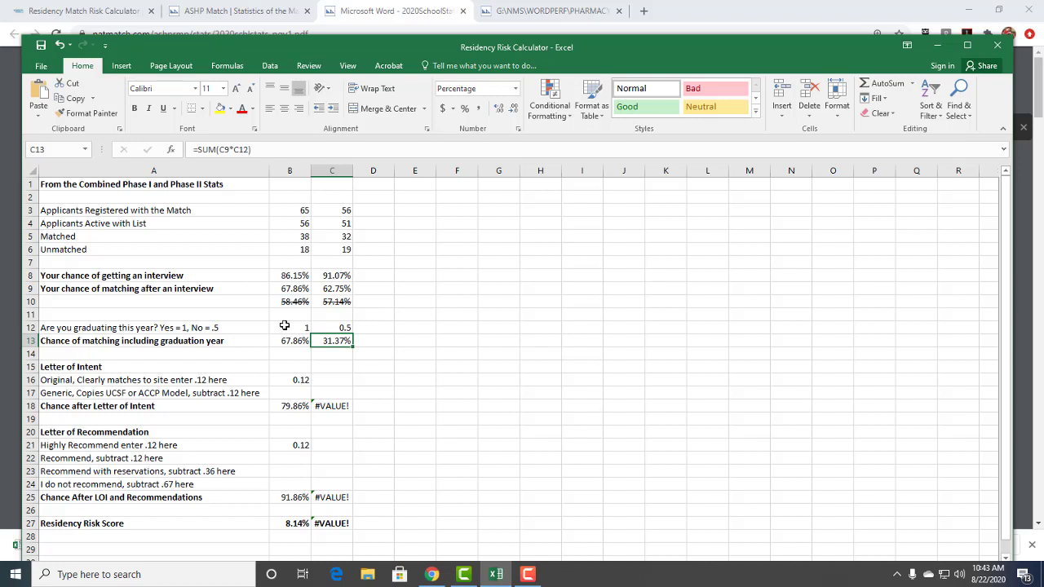
pyautogui.click(336, 392)
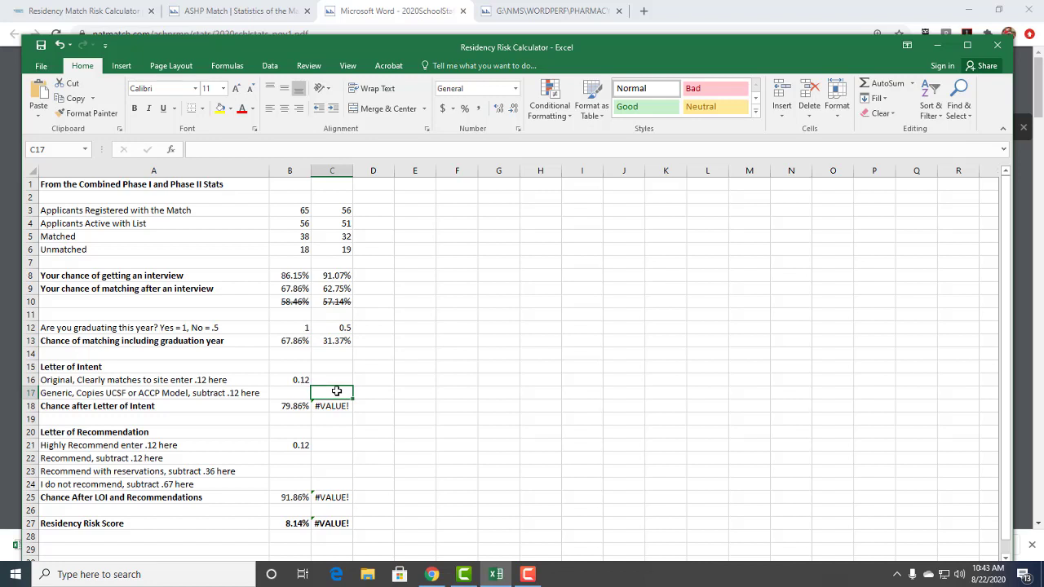
pyautogui.write('-12')
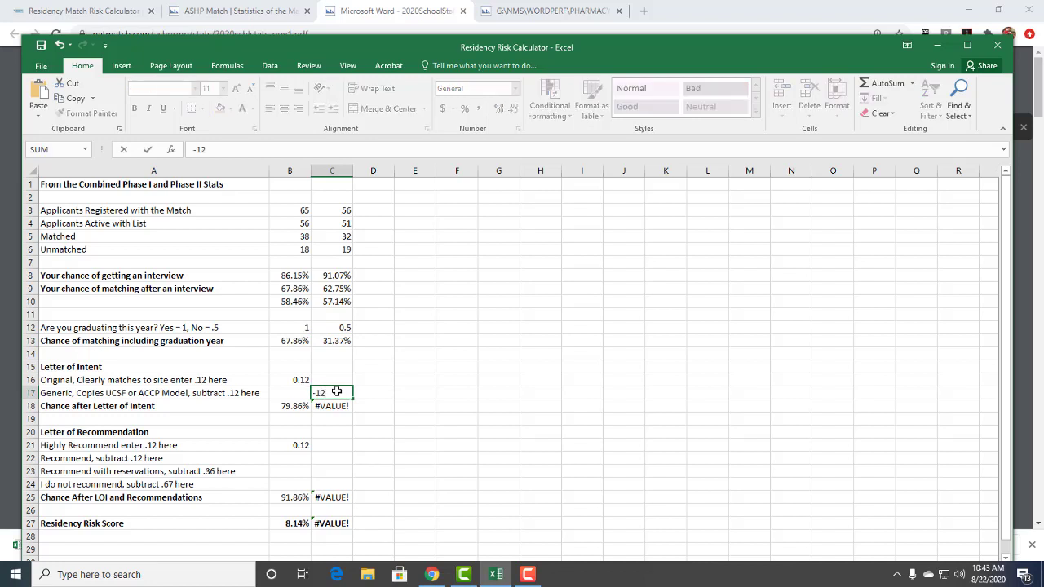
pyautogui.press('Return')
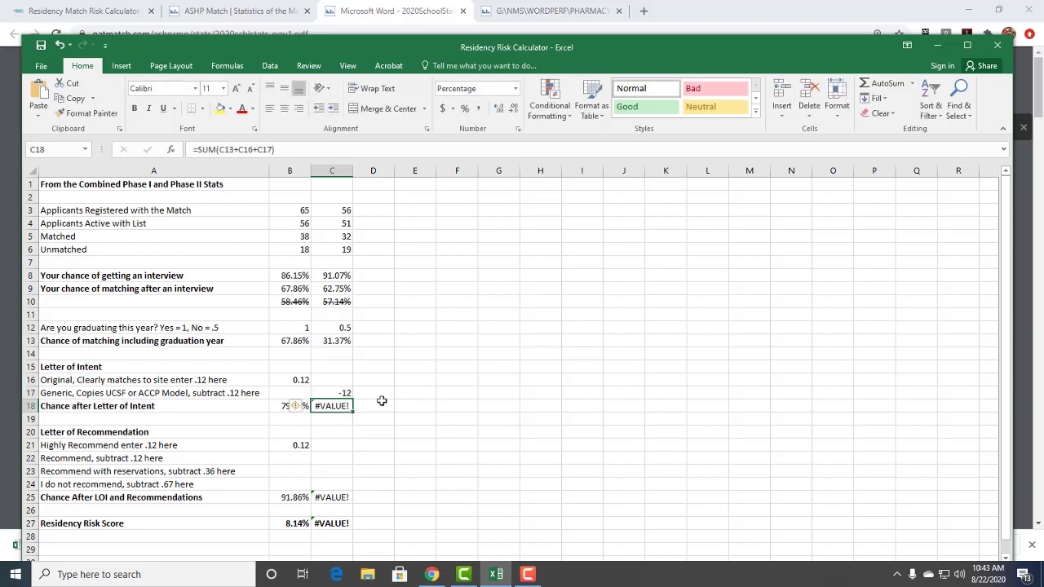
# Step: Enter -.12 in C17 as the second applicant's deduction for a generic letter of intent
pyautogui.click(334, 392)
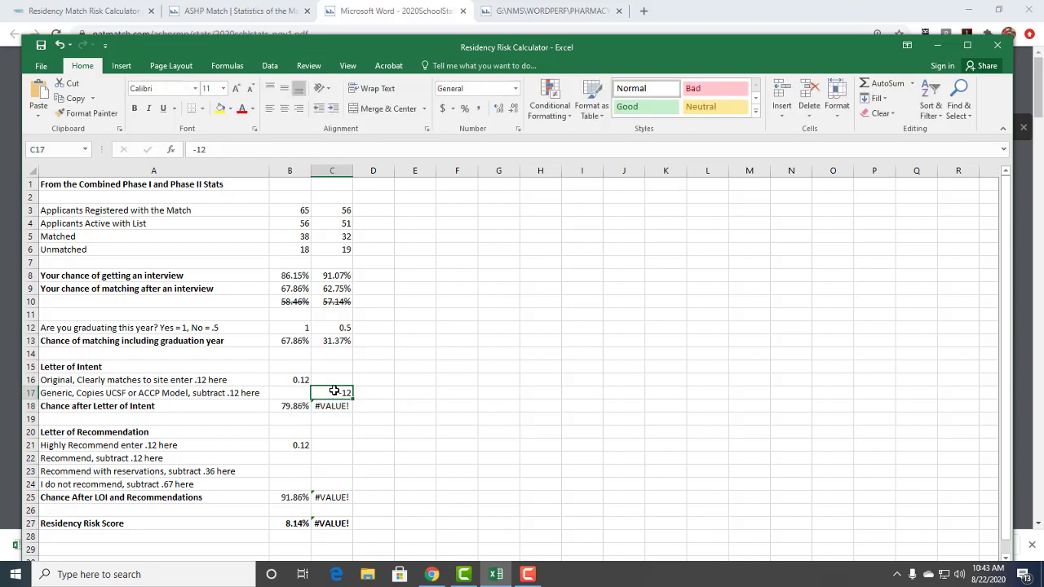
pyautogui.write('-.12')
pyautogui.press('Return')
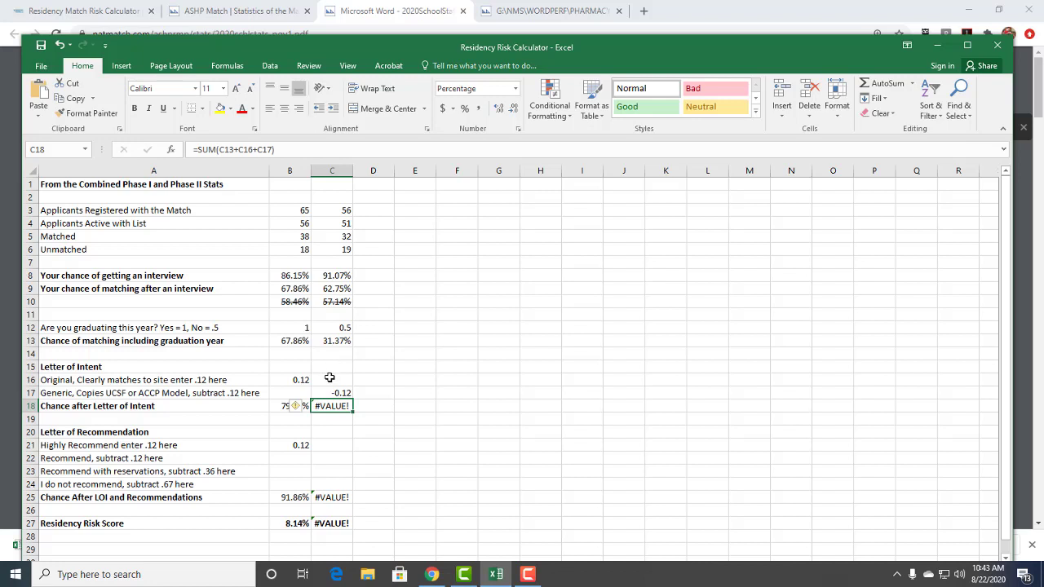
# Step: Rewrite the generic letter-of-intent deduction in C17 as the formula =-sum(0.12)
pyautogui.click(336, 341)
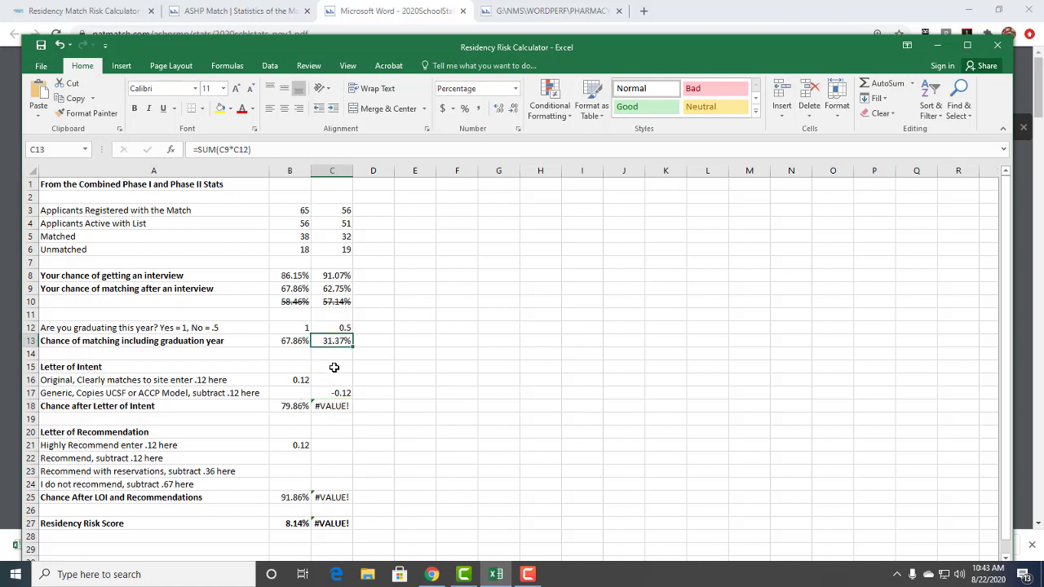
pyautogui.click(334, 393)
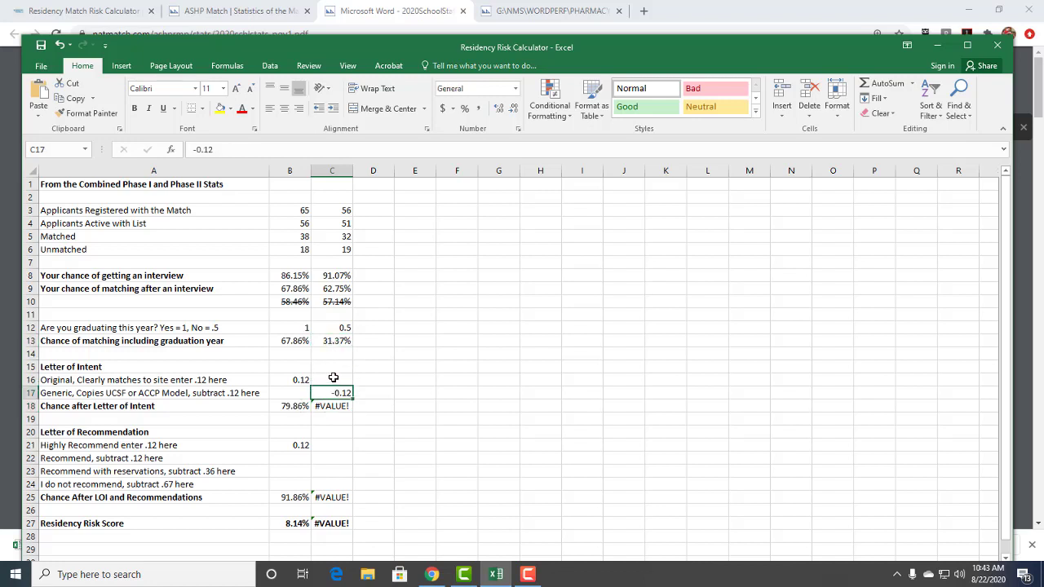
pyautogui.click(333, 378)
pyautogui.click(333, 403)
pyautogui.click(334, 394)
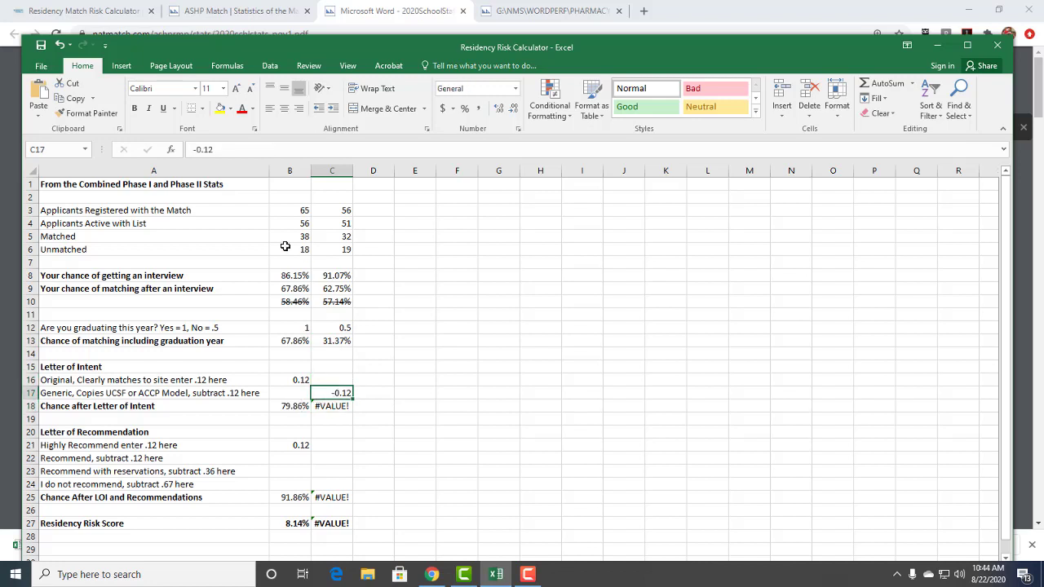
pyautogui.click(193, 150)
pyautogui.write('=sum(')
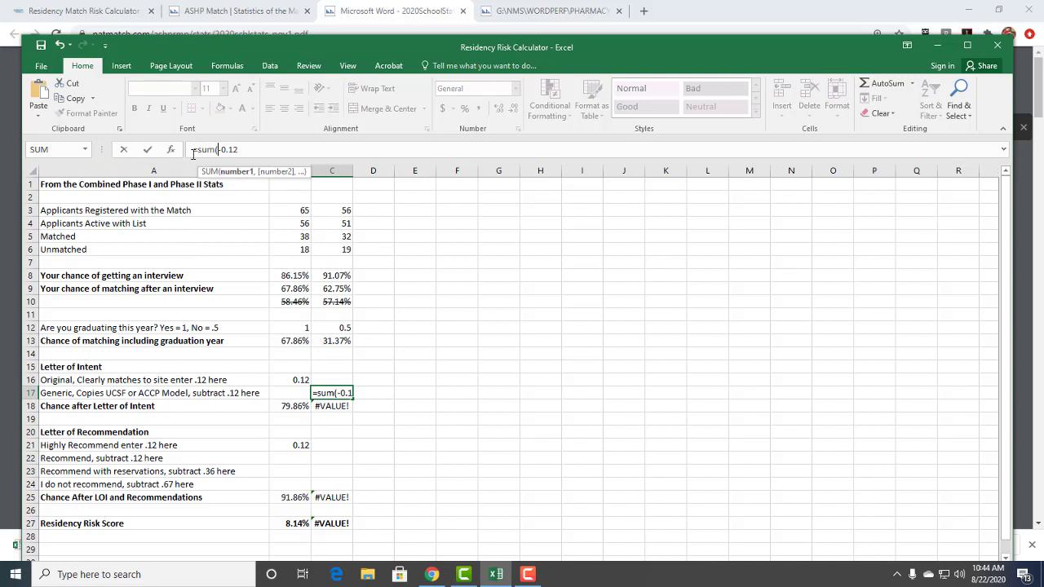
pyautogui.press('Delete')
pyautogui.press('End')
pyautogui.write(')')
pyautogui.click(194, 154)
pyautogui.write('-')
pyautogui.press('Return')
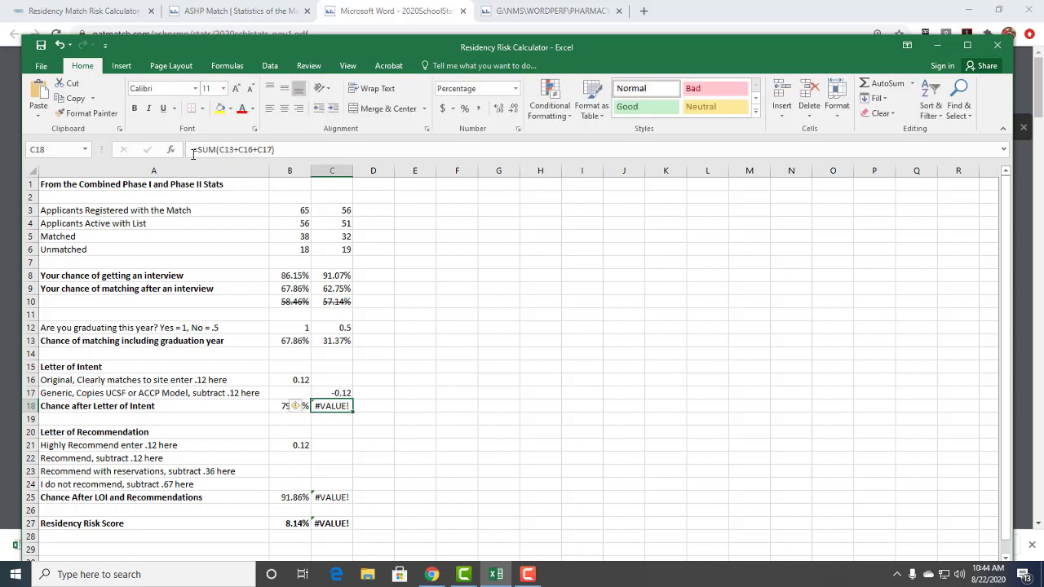
# Step: Enter 0 in C16 for the second applicant's original letter-of-intent bonus
pyautogui.click(338, 395)
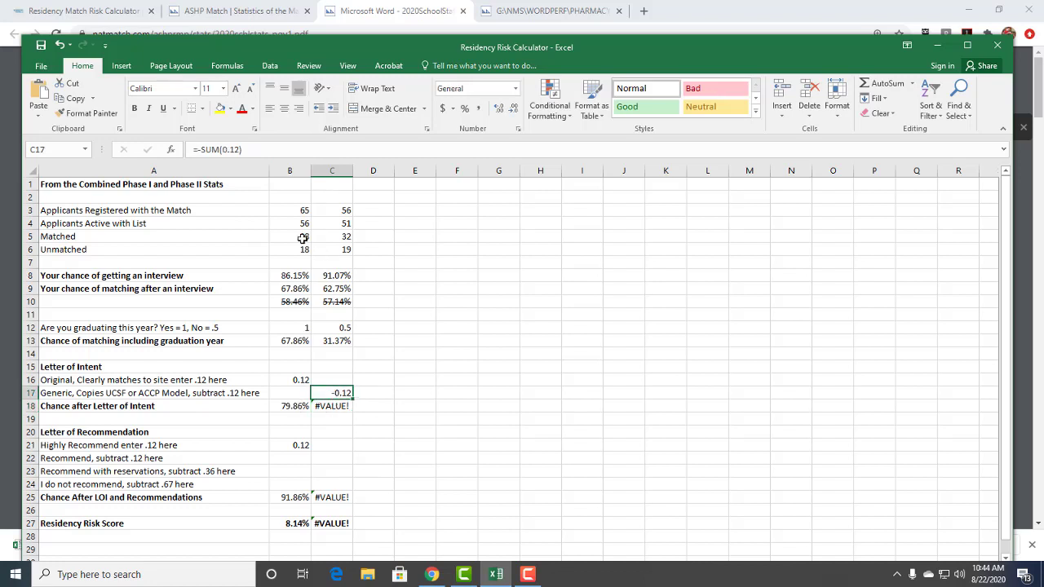
pyautogui.click(344, 404)
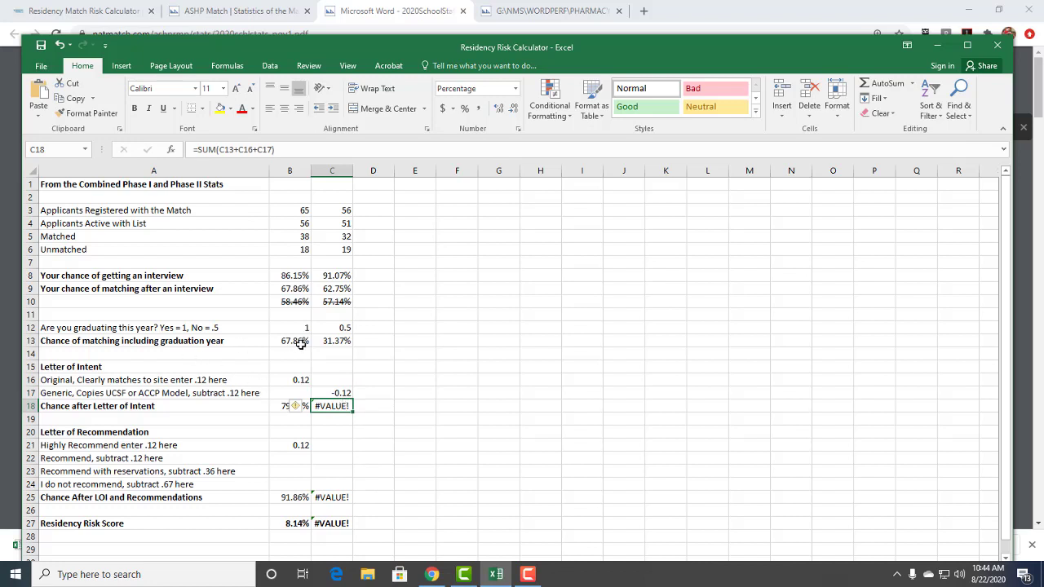
pyautogui.click(333, 378)
pyautogui.write('0')
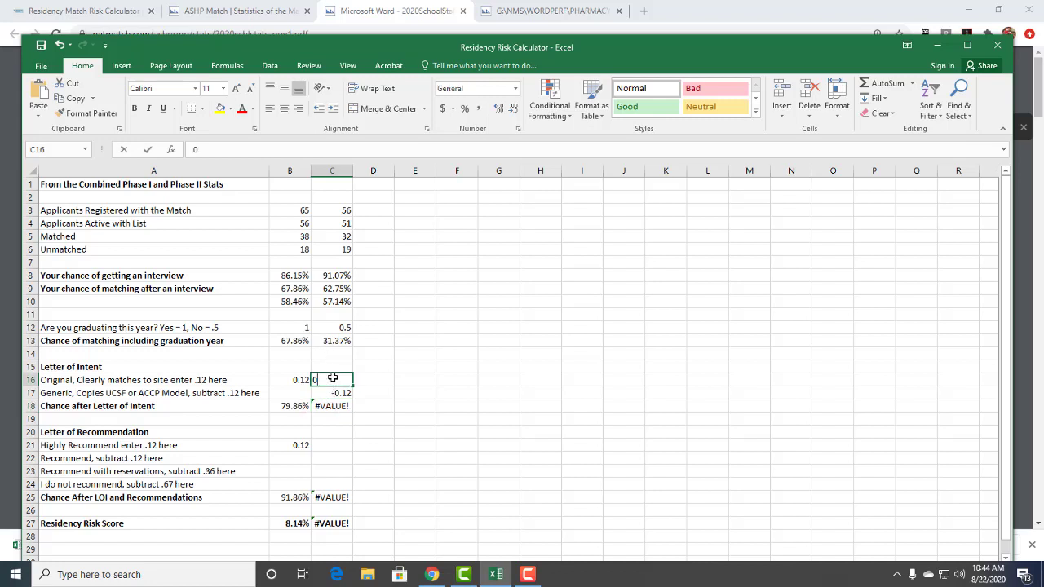
pyautogui.press('Return')
pyautogui.press('Left')
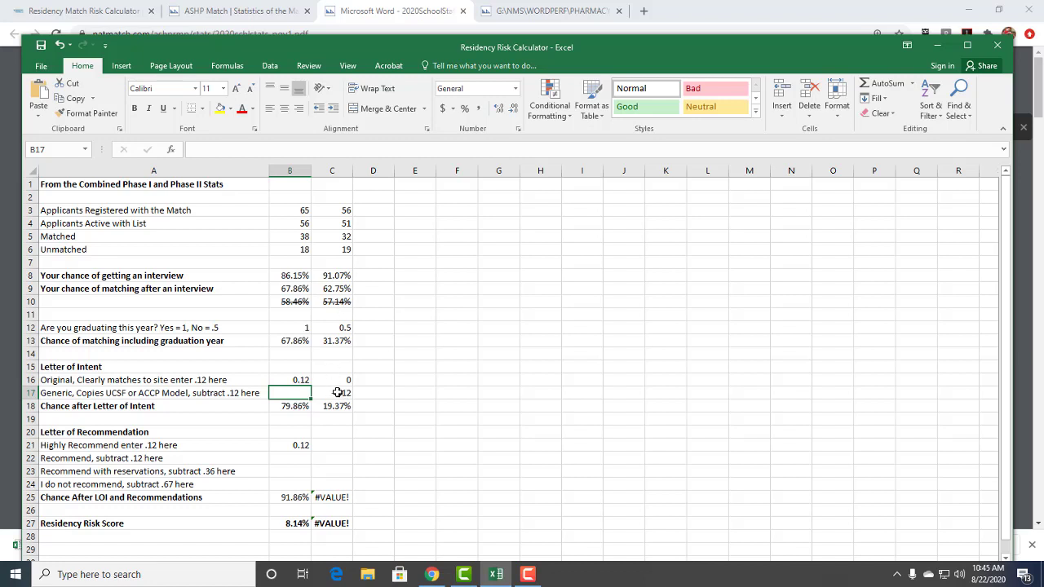
pyautogui.click(332, 445)
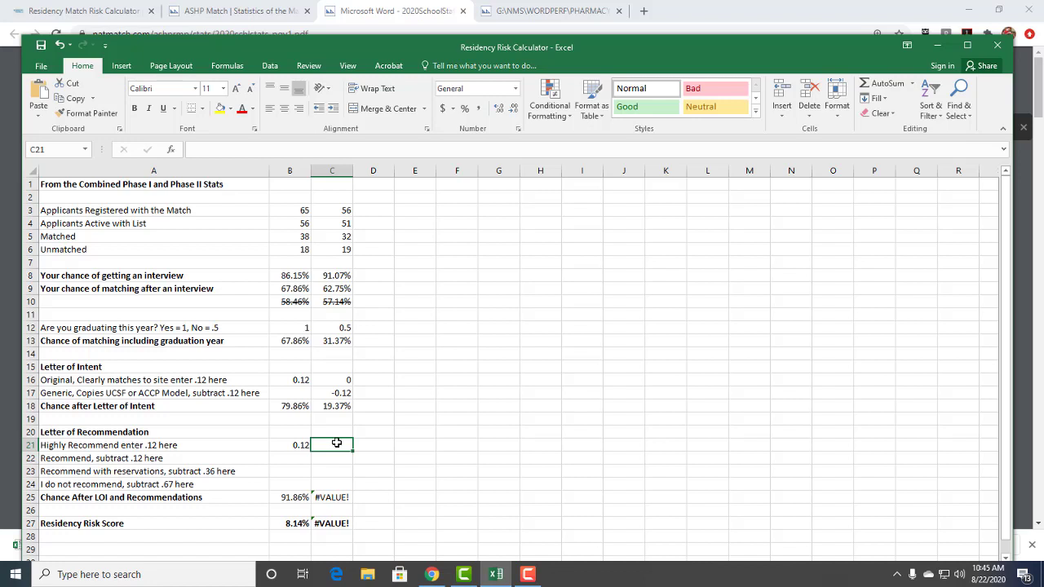
pyautogui.click(335, 458)
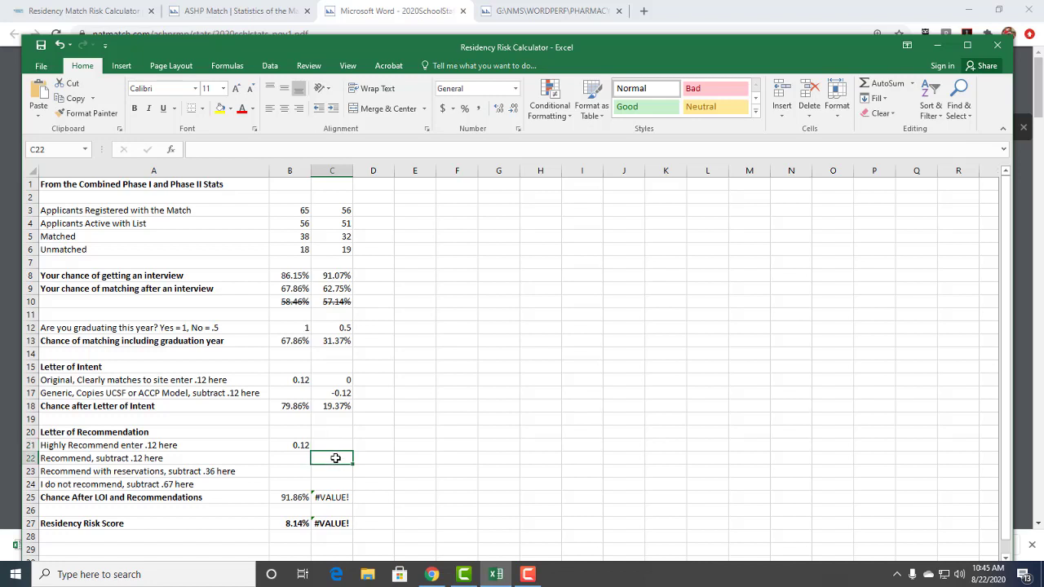
pyautogui.write('sum(')
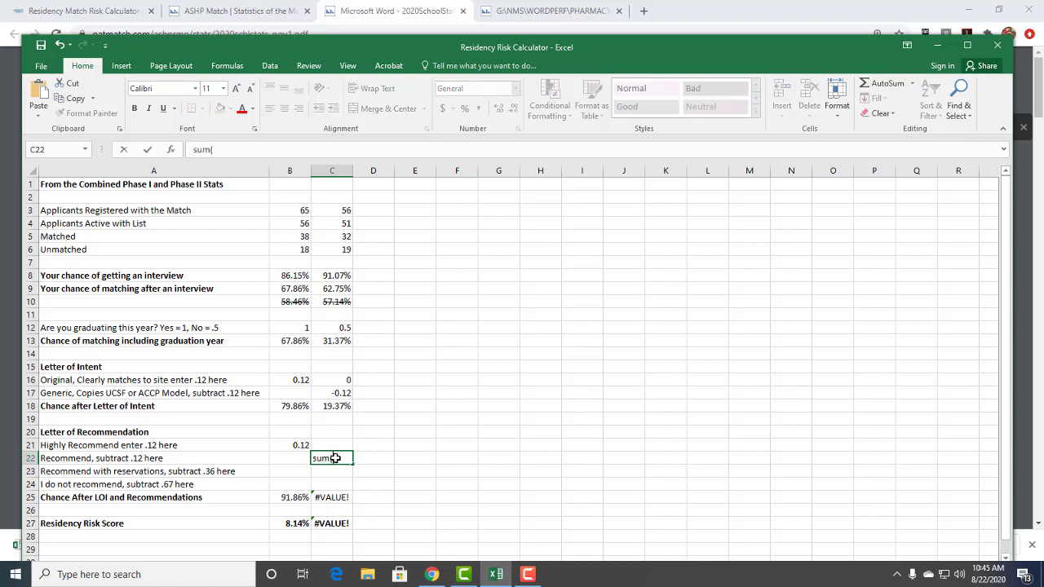
pyautogui.press('Left')
pyautogui.press('Left')
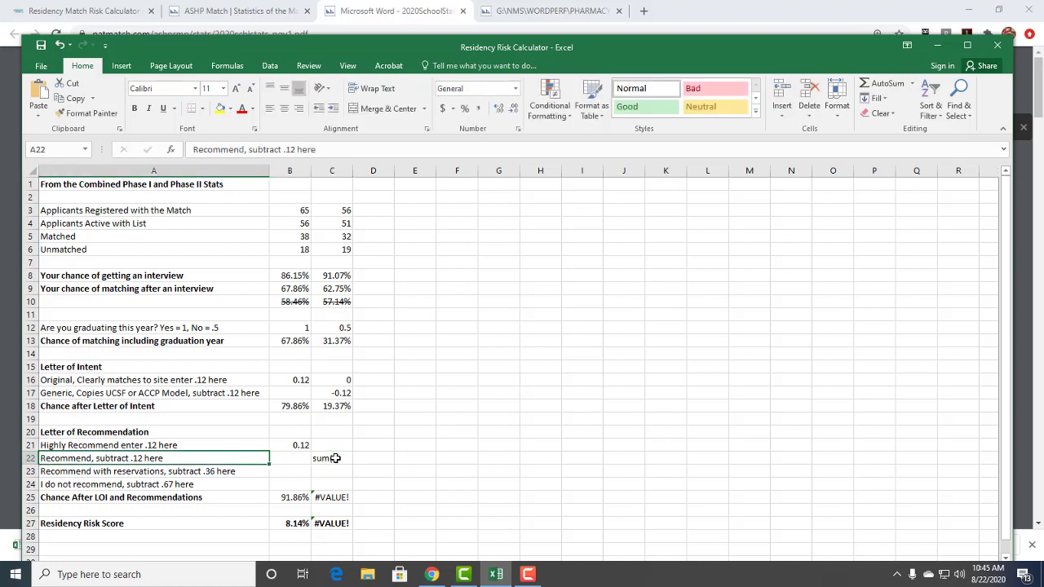
pyautogui.click(383, 457)
# Step: Enter =sum(-.12) in C22 as the second applicant's deduction for a plain Recommend letter
pyautogui.click(323, 458)
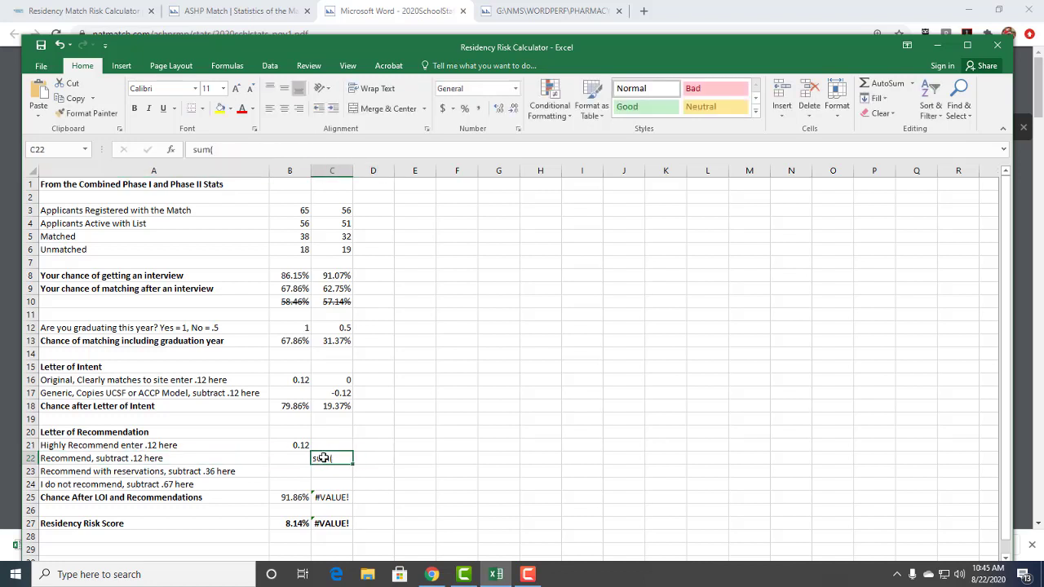
pyautogui.write('=sum(')
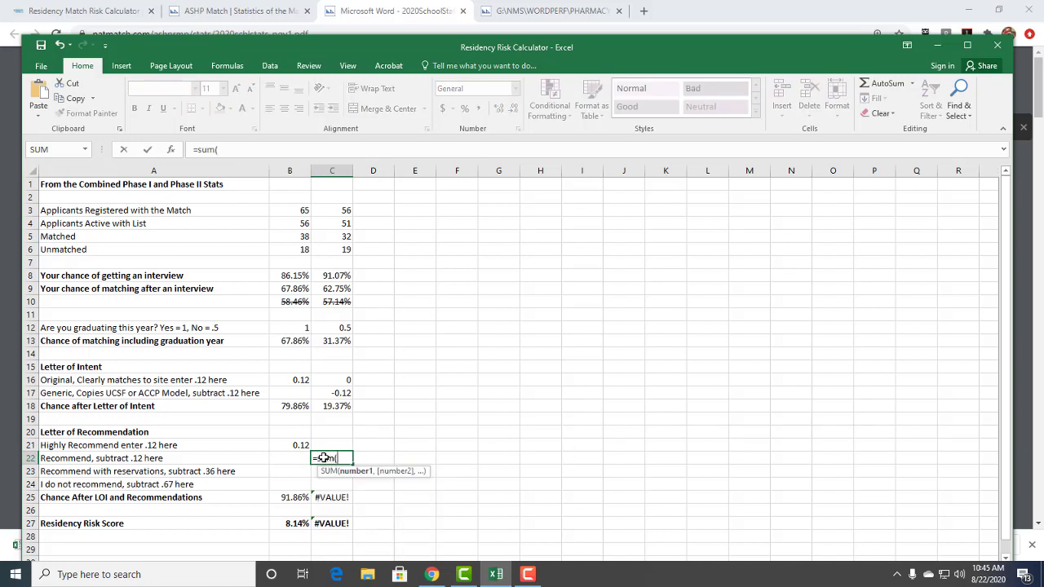
pyautogui.write('-.12)')
pyautogui.press('Return')
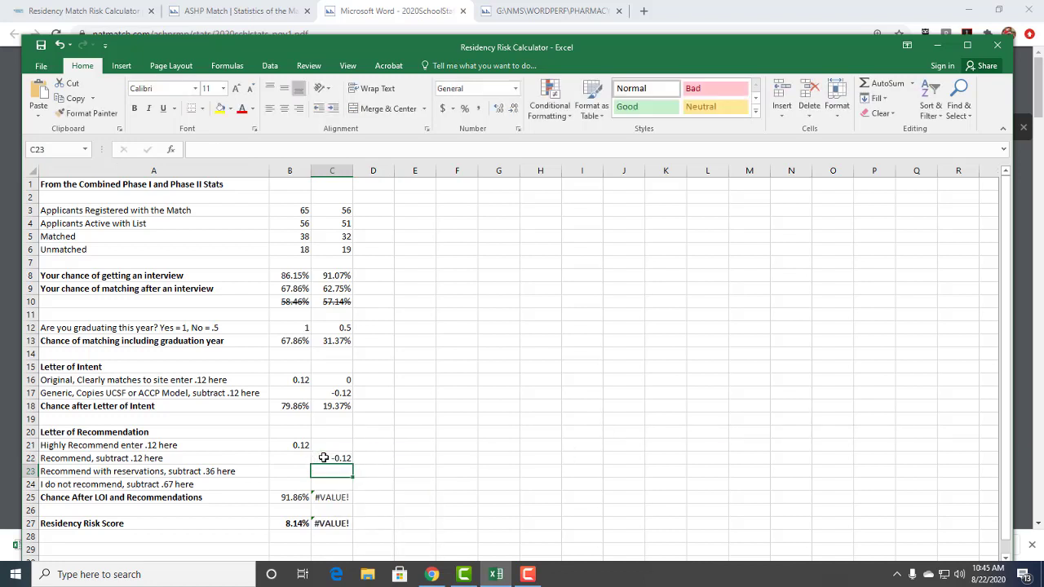
# Step: Enter 0 in C21 for the second applicant's Highly Recommend bonus and select the combined chance in C25
pyautogui.click(343, 446)
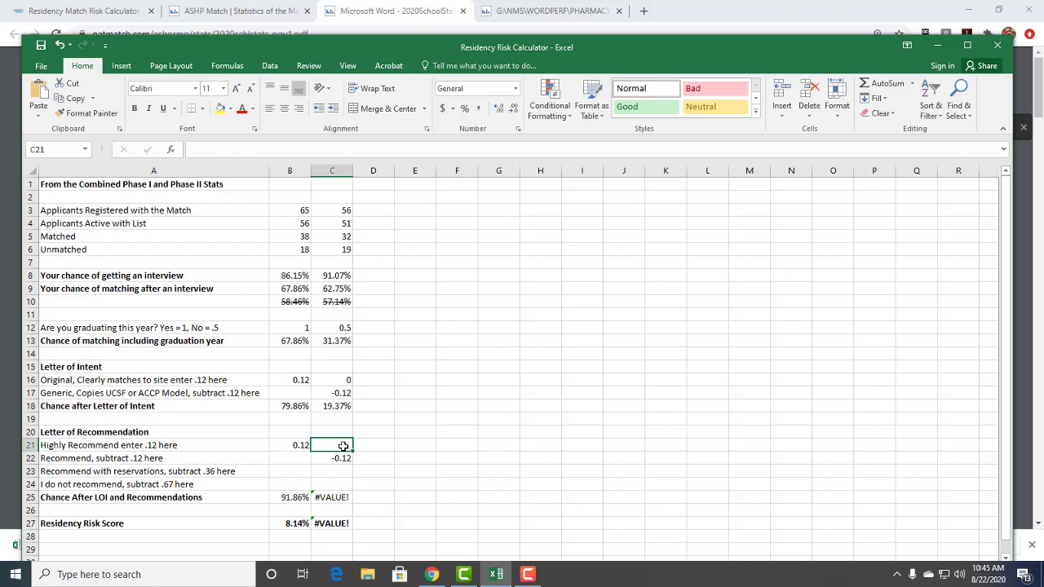
pyautogui.write('0')
pyautogui.press('Return')
pyautogui.press('Return')
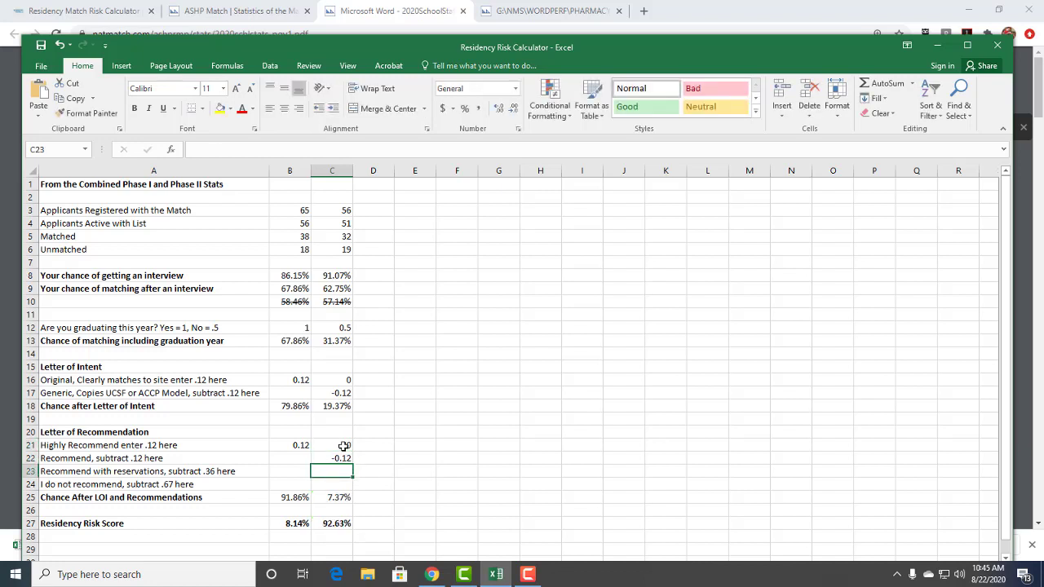
pyautogui.click(341, 496)
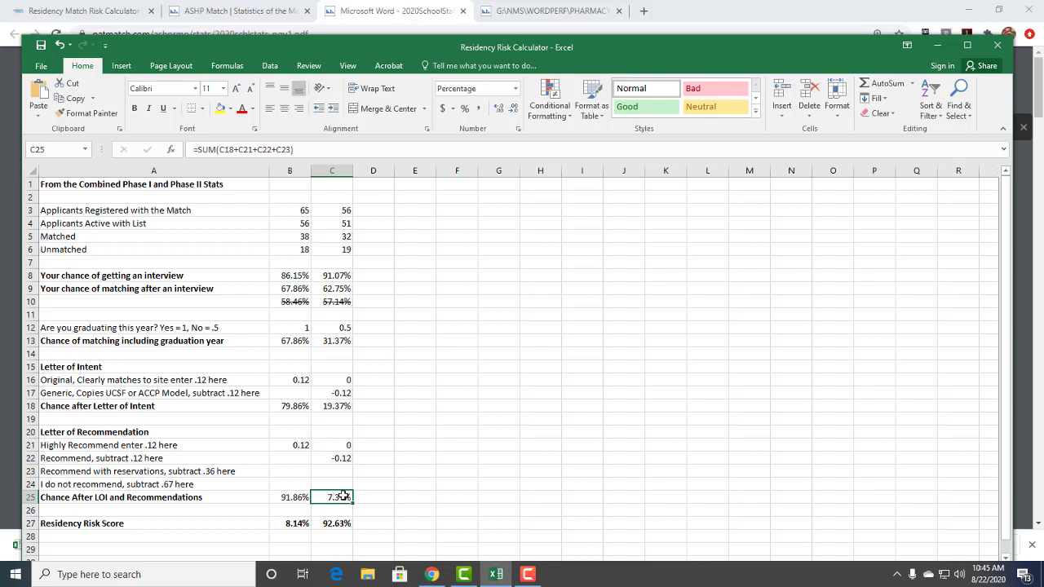
# Step: Copy both applicants' figures in B3:C27 and paste them starting at D3
pyautogui.moveTo(299, 209); pyautogui.dragTo(344, 526)
pyautogui.rightClick(348, 302)
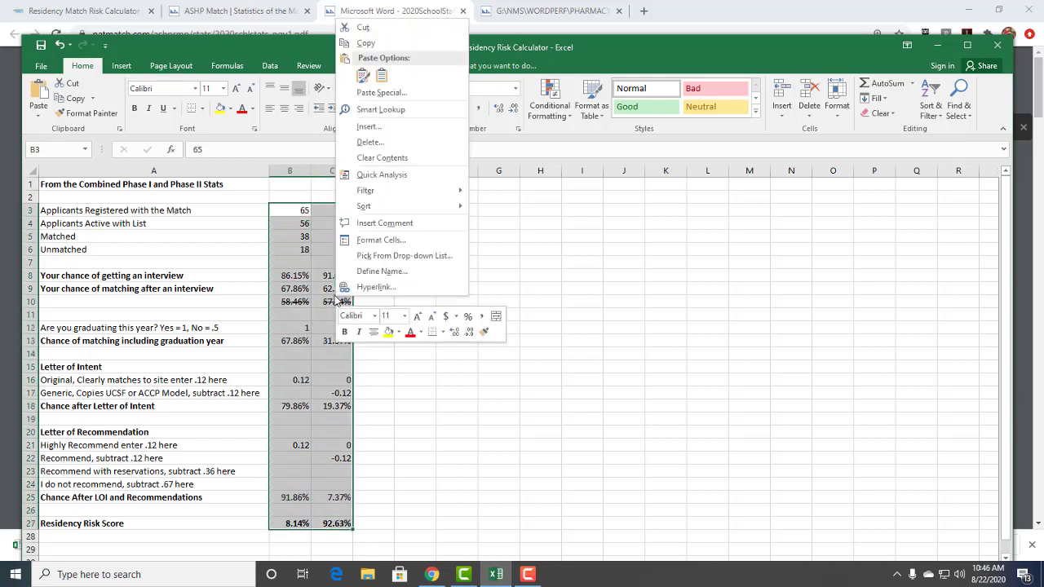
pyautogui.click(382, 42)
pyautogui.rightClick(383, 210)
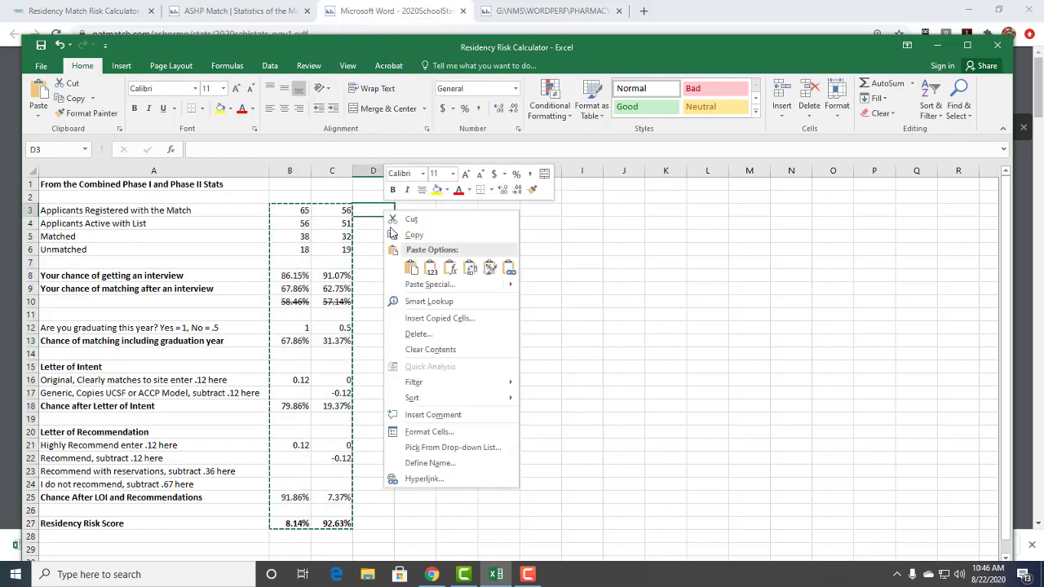
pyautogui.click(408, 261)
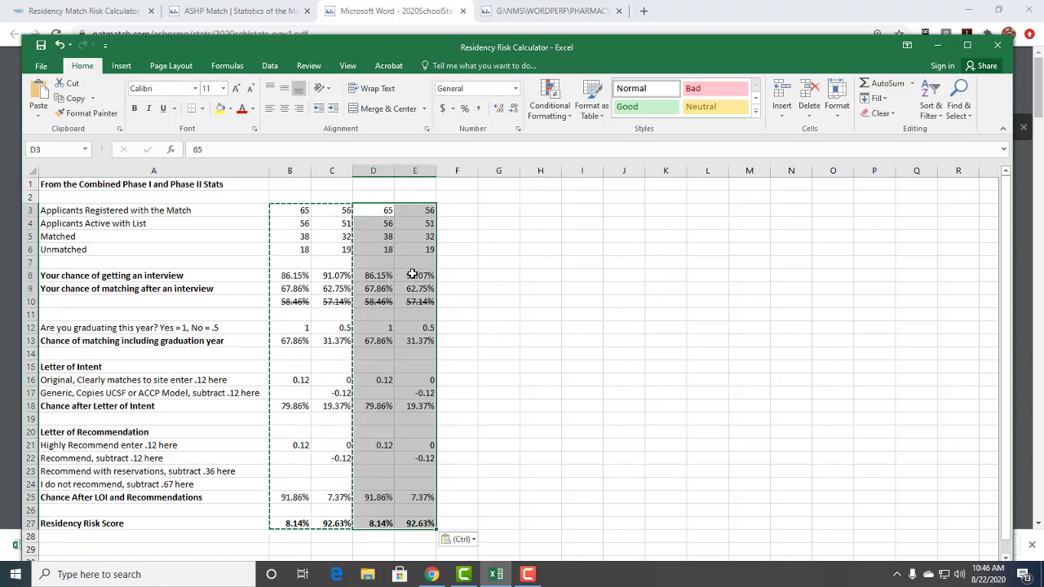
pyautogui.press('Escape')
# Step: Swap the graduation-year factors of the copied applicants, setting D12 to 0.5 and E12 to 1
pyautogui.click(375, 339)
pyautogui.click(376, 328)
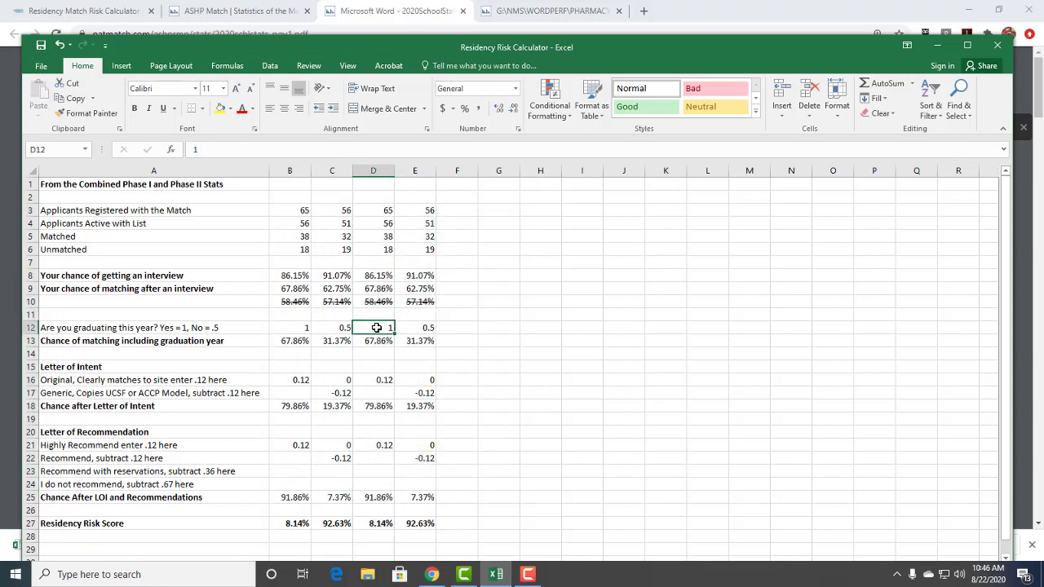
pyautogui.write('0.5')
pyautogui.press('Return')
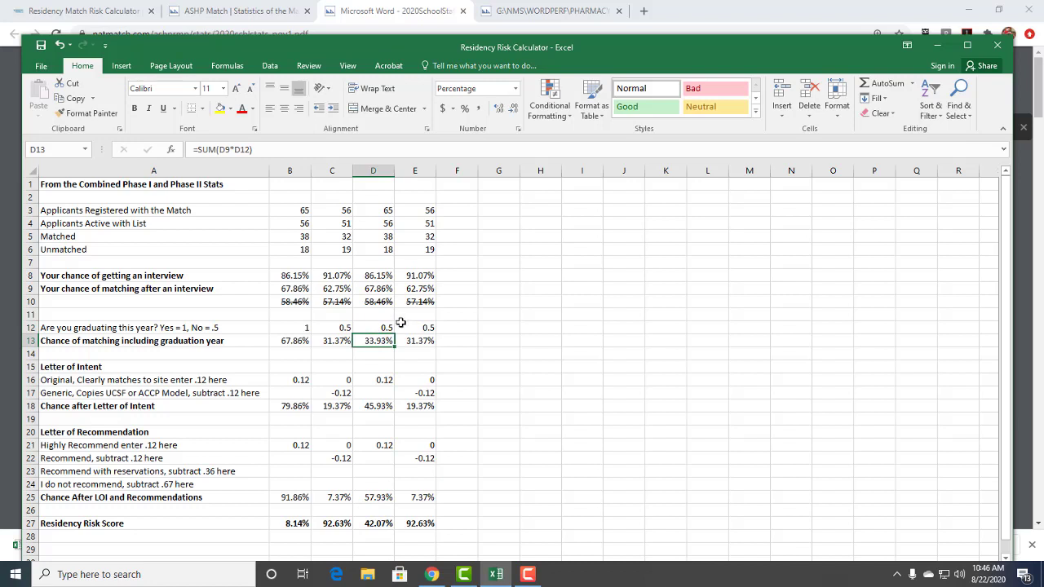
pyautogui.click(415, 327)
pyautogui.write('1')
pyautogui.press('Return')
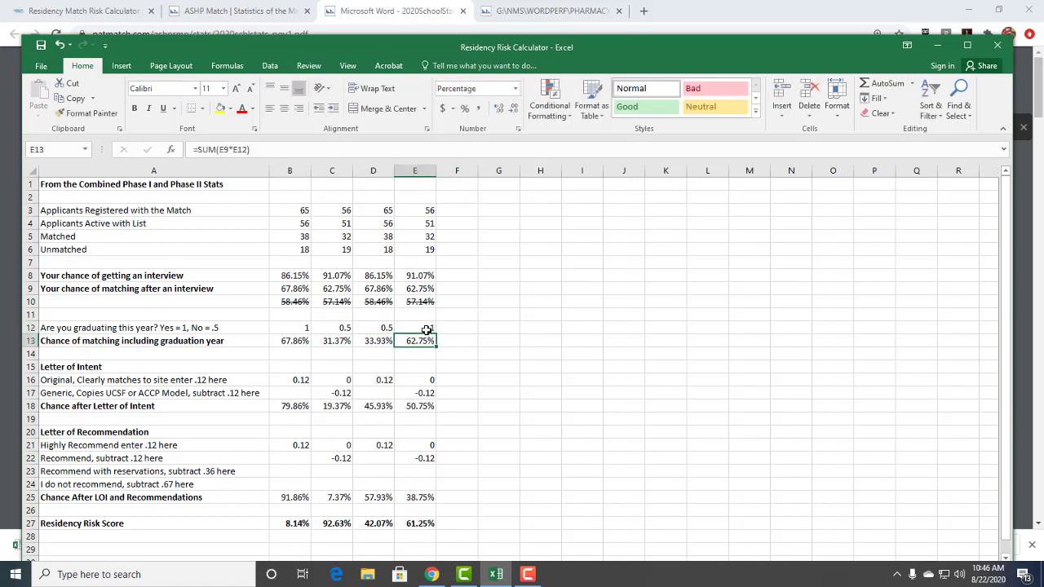
# Step: Give the applicant in column E an original letter of intent, with .12 in E16 and 0 in E17
pyautogui.click(400, 381)
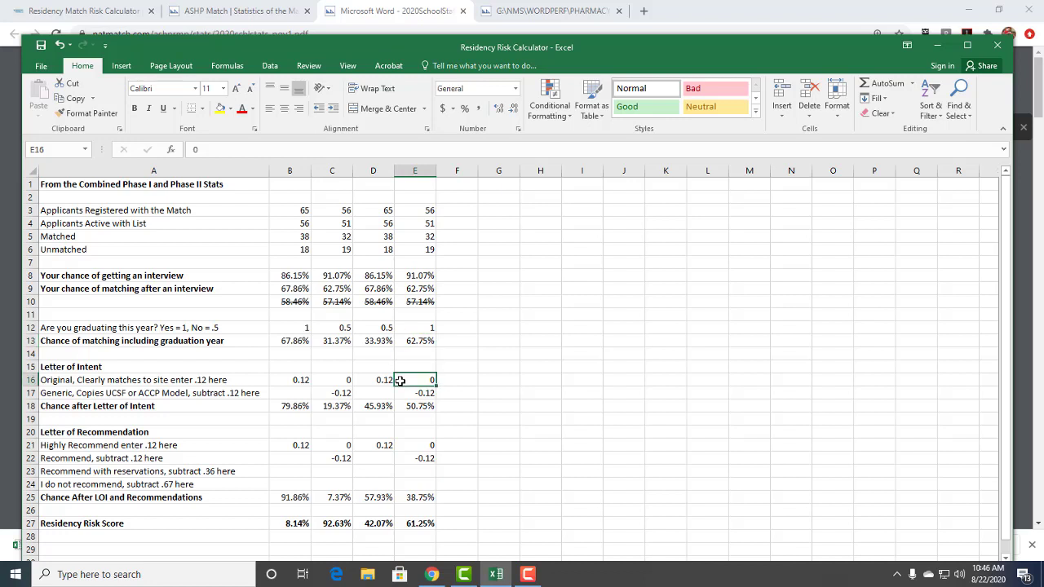
pyautogui.write('.12')
pyautogui.press('Return')
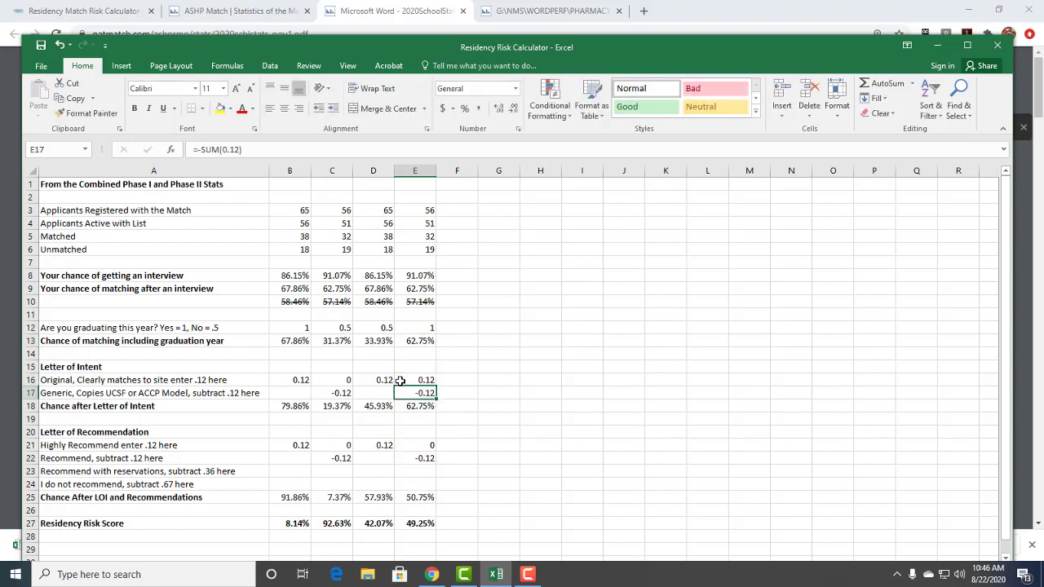
pyautogui.write('0')
pyautogui.press('Return')
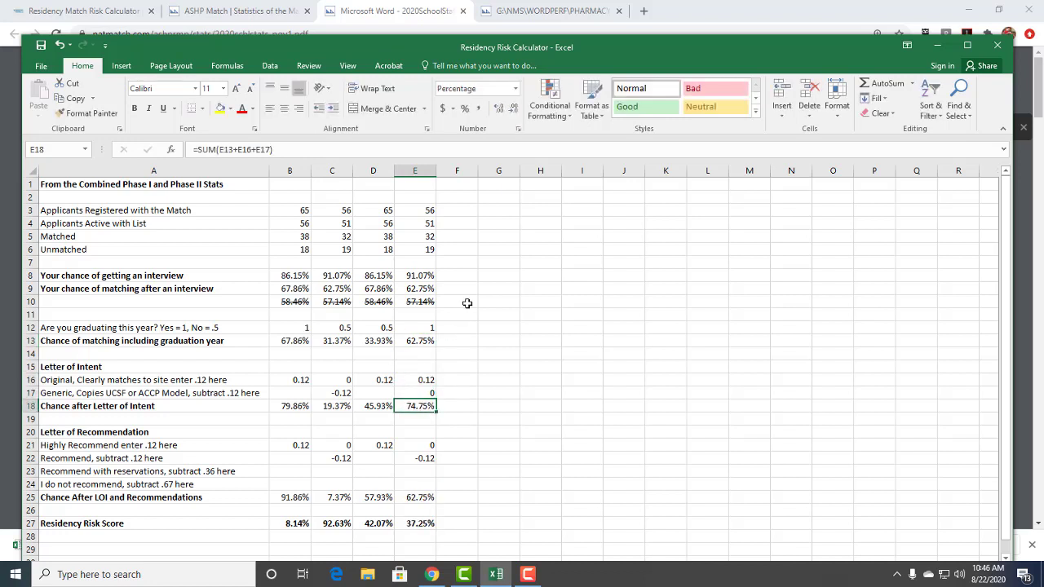
# Step: Give the applicant in column D a generic letter of intent, with 0 in D16 and -.12 in D17
pyautogui.click(364, 381)
pyautogui.write('0')
pyautogui.press('Return')
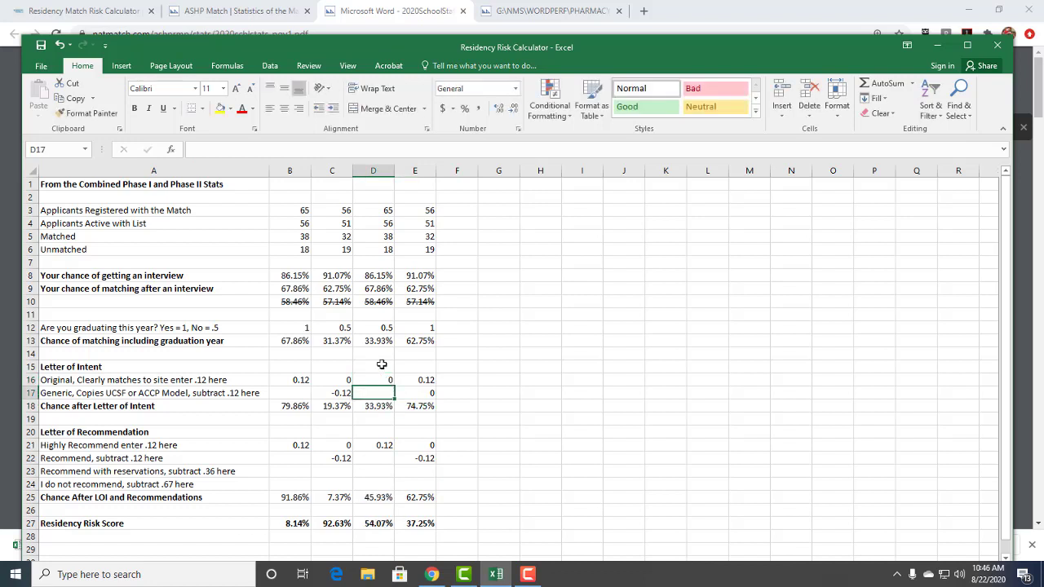
pyautogui.write('-.12')
pyautogui.press('Return')
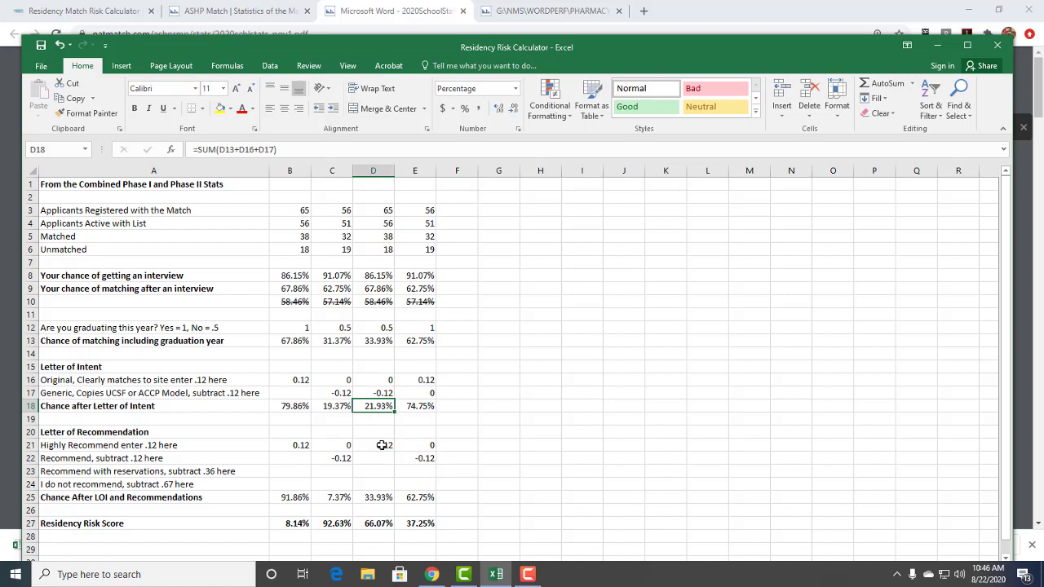
# Step: Swap the copied applicants' highly recommended letter factors, setting E21 to .12 and D21 to 0
pyautogui.click(417, 445)
pyautogui.write('.12')
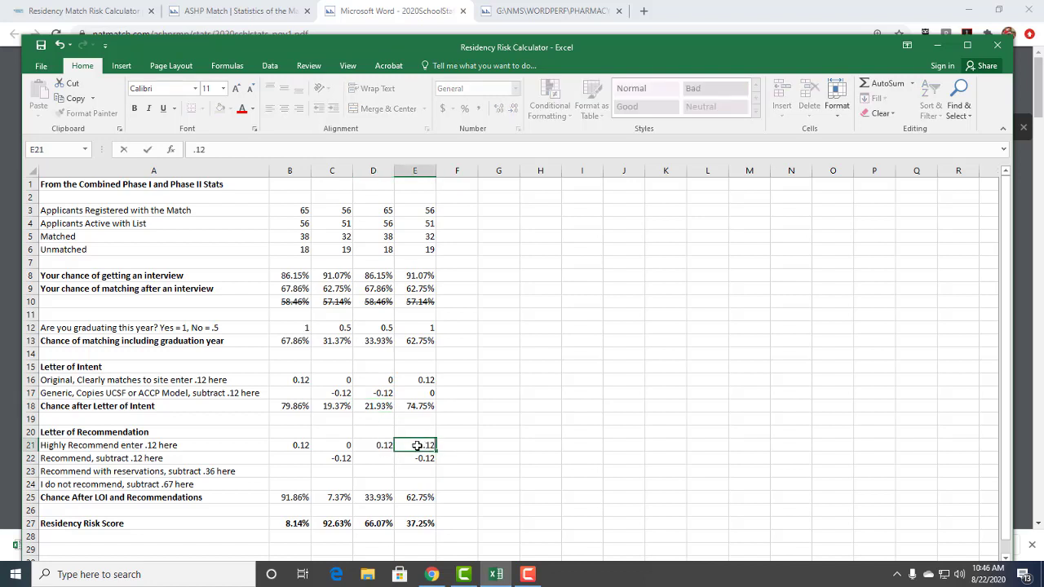
pyautogui.press('Return')
pyautogui.click(366, 446)
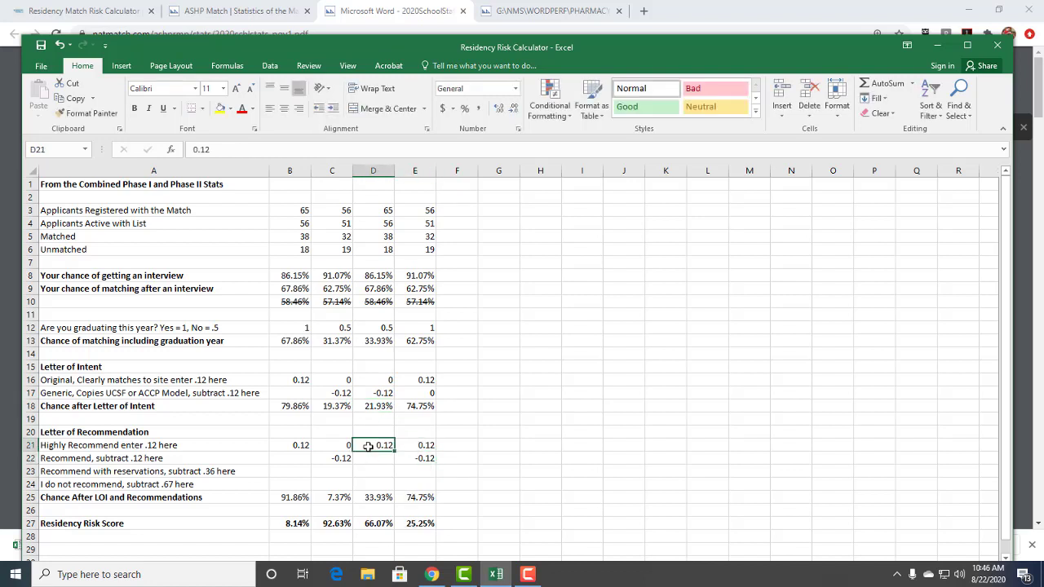
pyautogui.write('0')
pyautogui.press('Return')
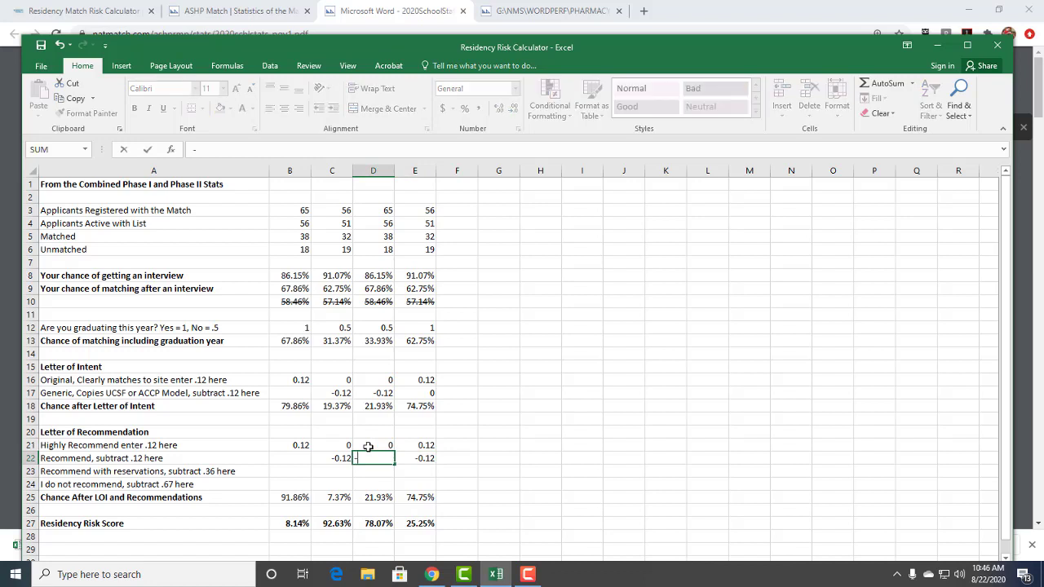
# Step: Swap the copied applicants' plain recommendation deductions, setting D22 to -.12 and E22 to 0
pyautogui.write('-.12')
pyautogui.press('Return')
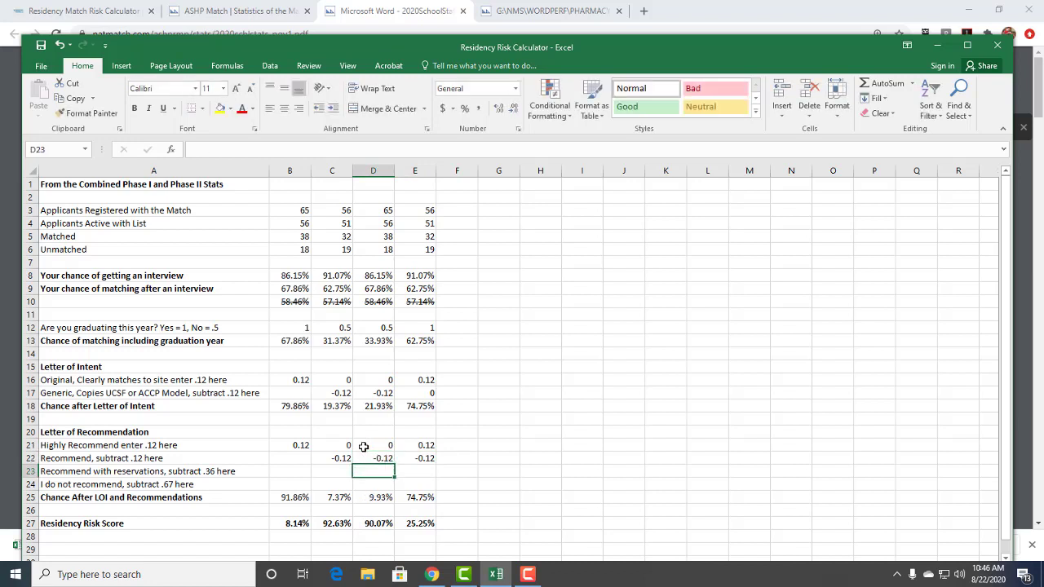
pyautogui.click(420, 458)
pyautogui.write('0')
pyautogui.press('Return')
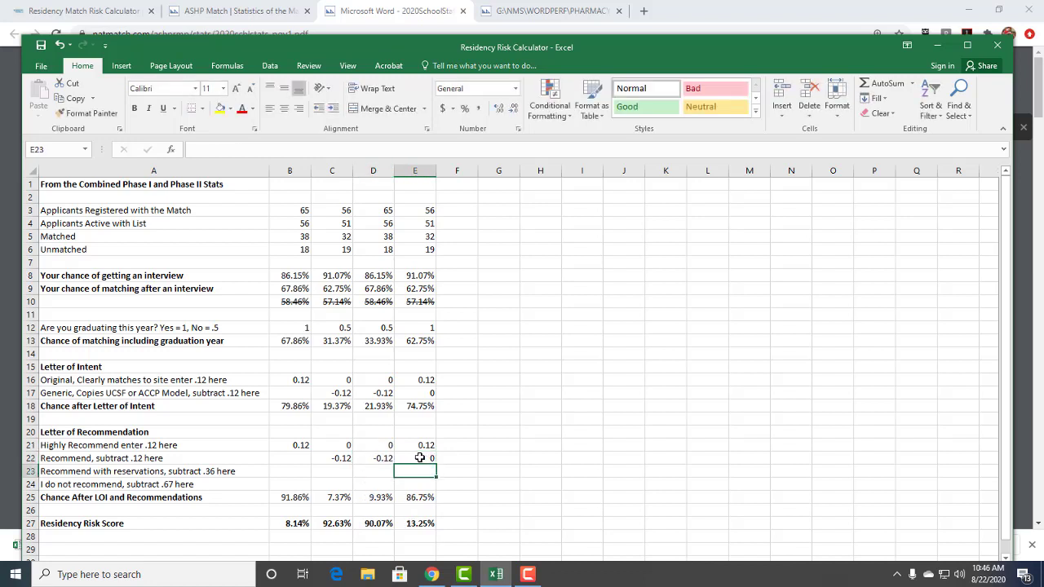
# Step: Make all four applicants' chances after LOI and recommendations in B25:E25 bold
pyautogui.moveTo(381, 498); pyautogui.dragTo(416, 498)
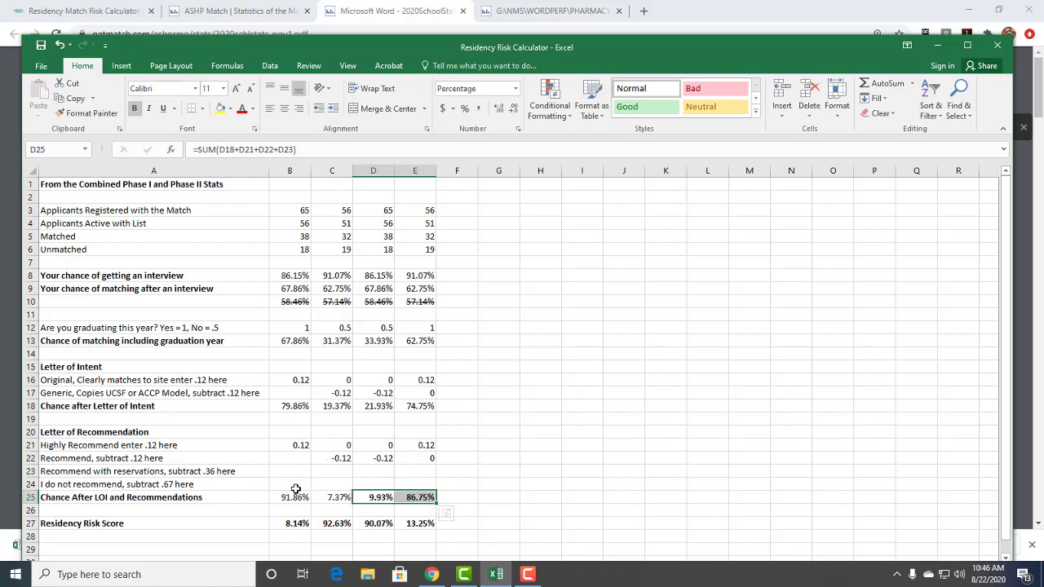
pyautogui.moveTo(293, 498); pyautogui.dragTo(339, 497)
pyautogui.click(134, 108)
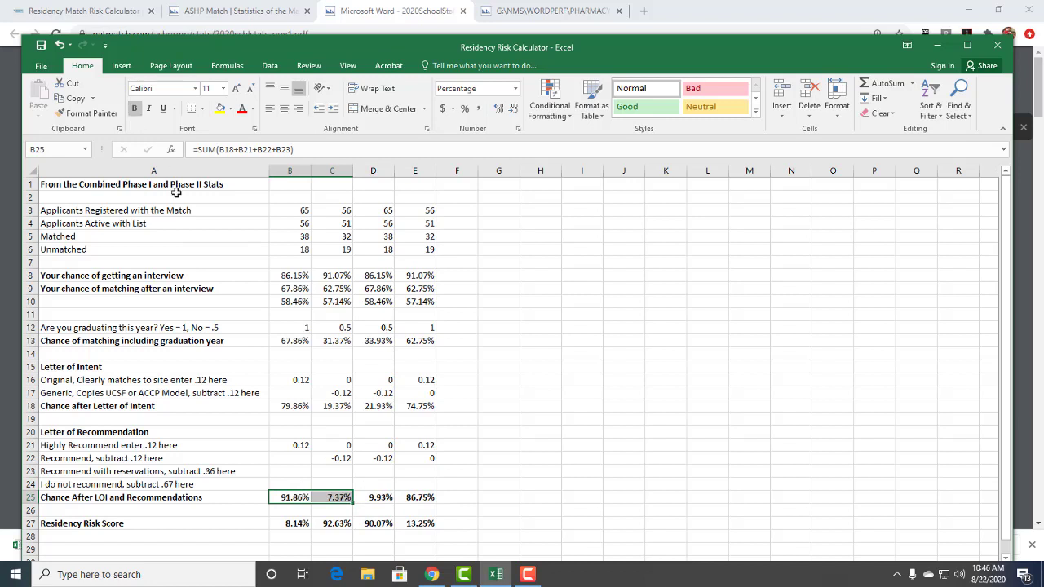
# Step: Highlight the chances after LOI and recommendations in B25 and E25 with a yellow fill
pyautogui.click(372, 496)
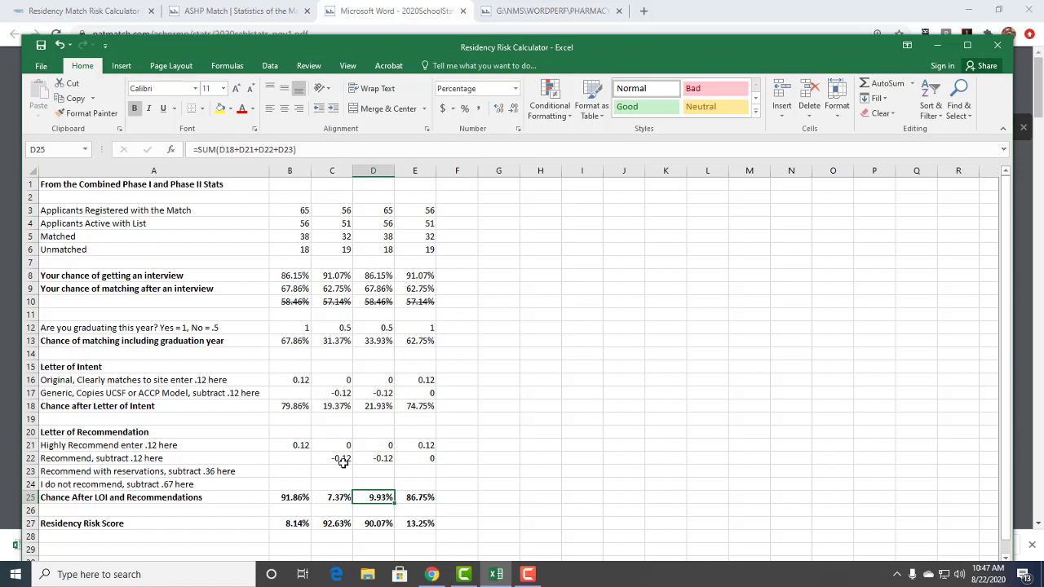
pyautogui.click(291, 497)
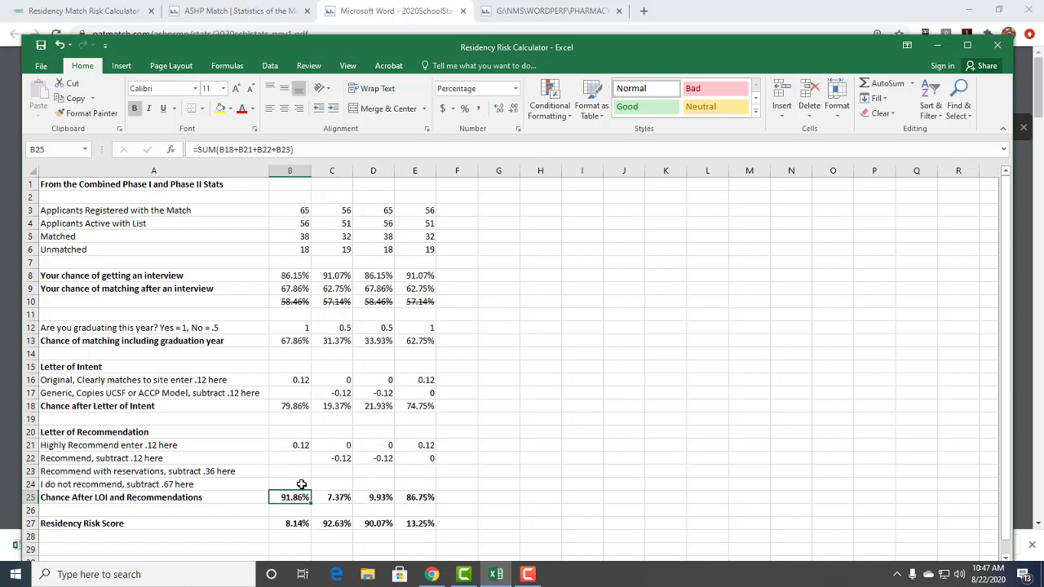
pyautogui.click(220, 109)
pyautogui.click(415, 497)
pyautogui.click(220, 110)
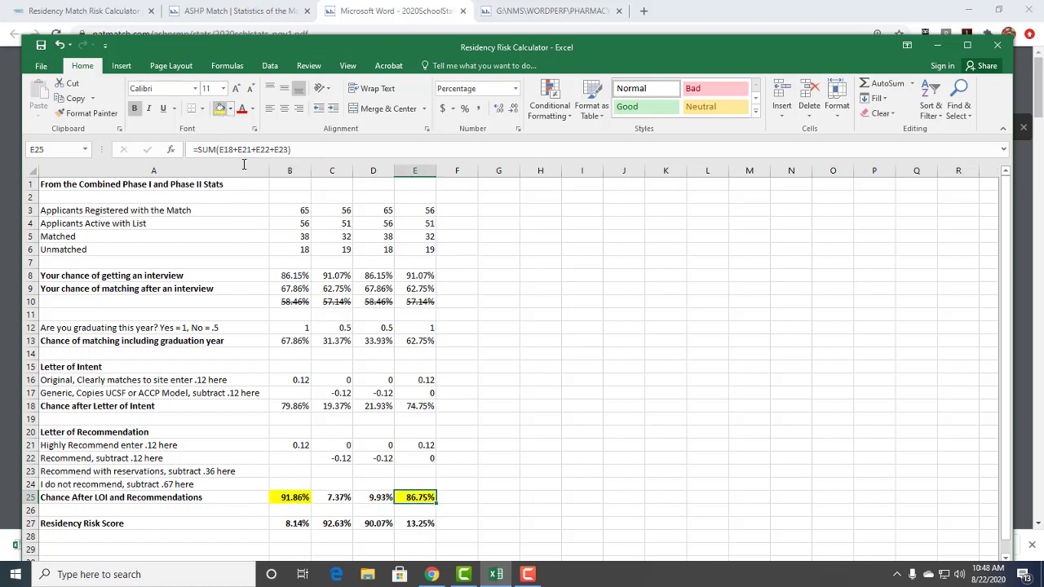
# Step: Highlight the chances after LOI and recommendations in C25 and D25 with a light green fill
pyautogui.click(332, 497)
pyautogui.click(230, 109)
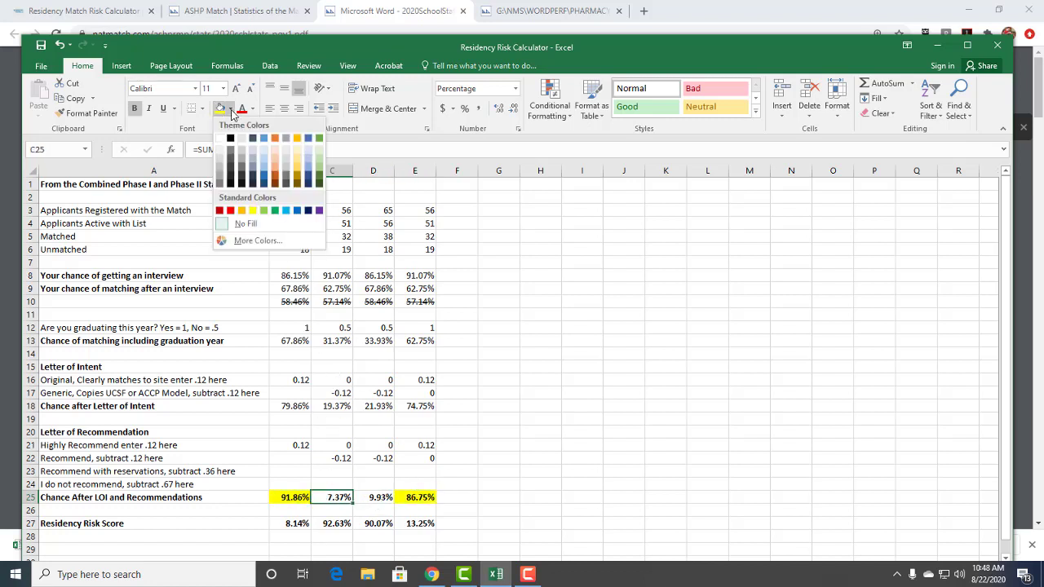
pyautogui.press('Escape')
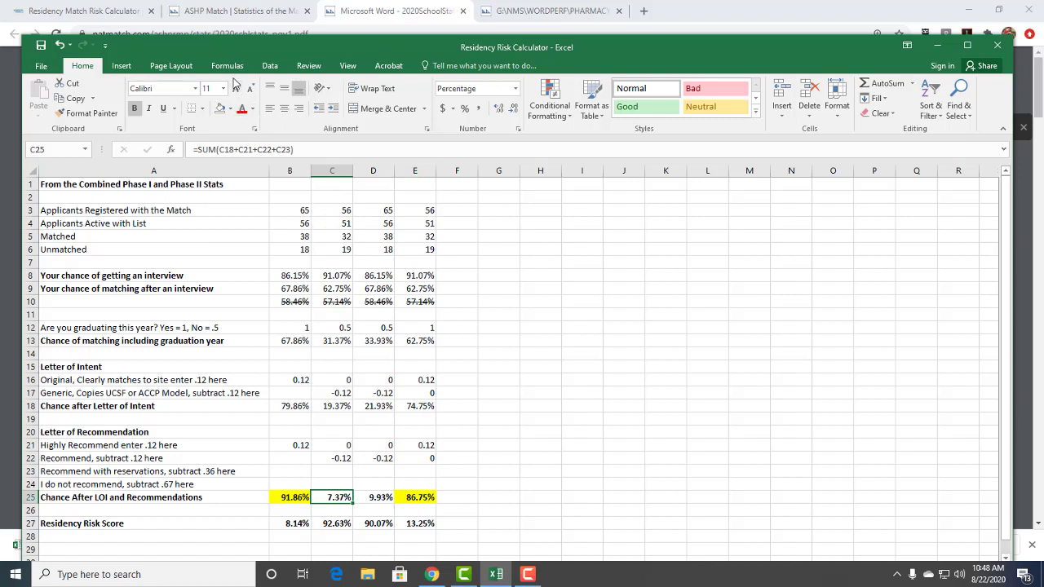
pyautogui.click(230, 108)
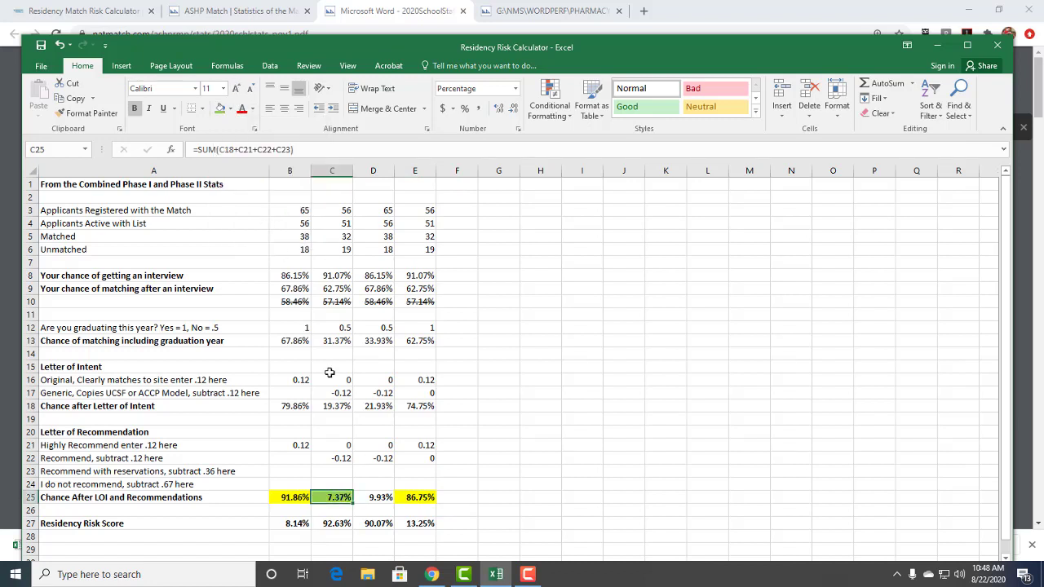
pyautogui.click(268, 208)
pyautogui.click(378, 495)
pyautogui.click(220, 108)
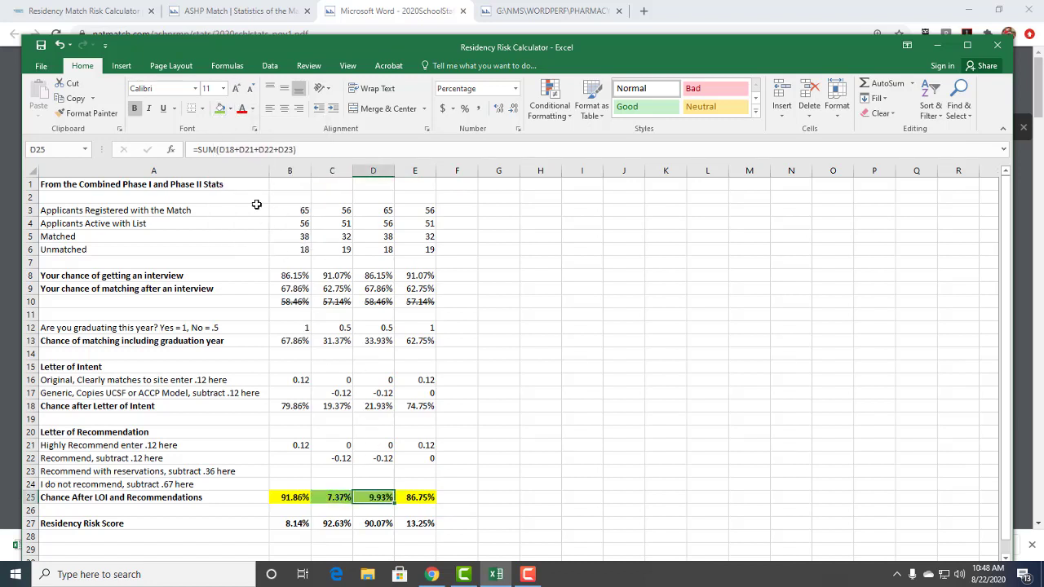
pyautogui.click(409, 497)
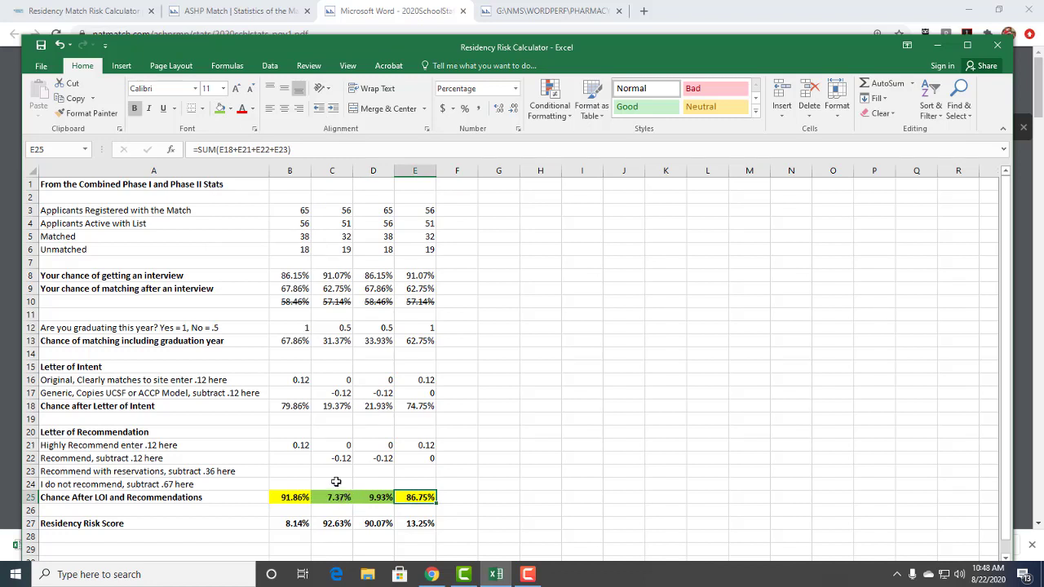